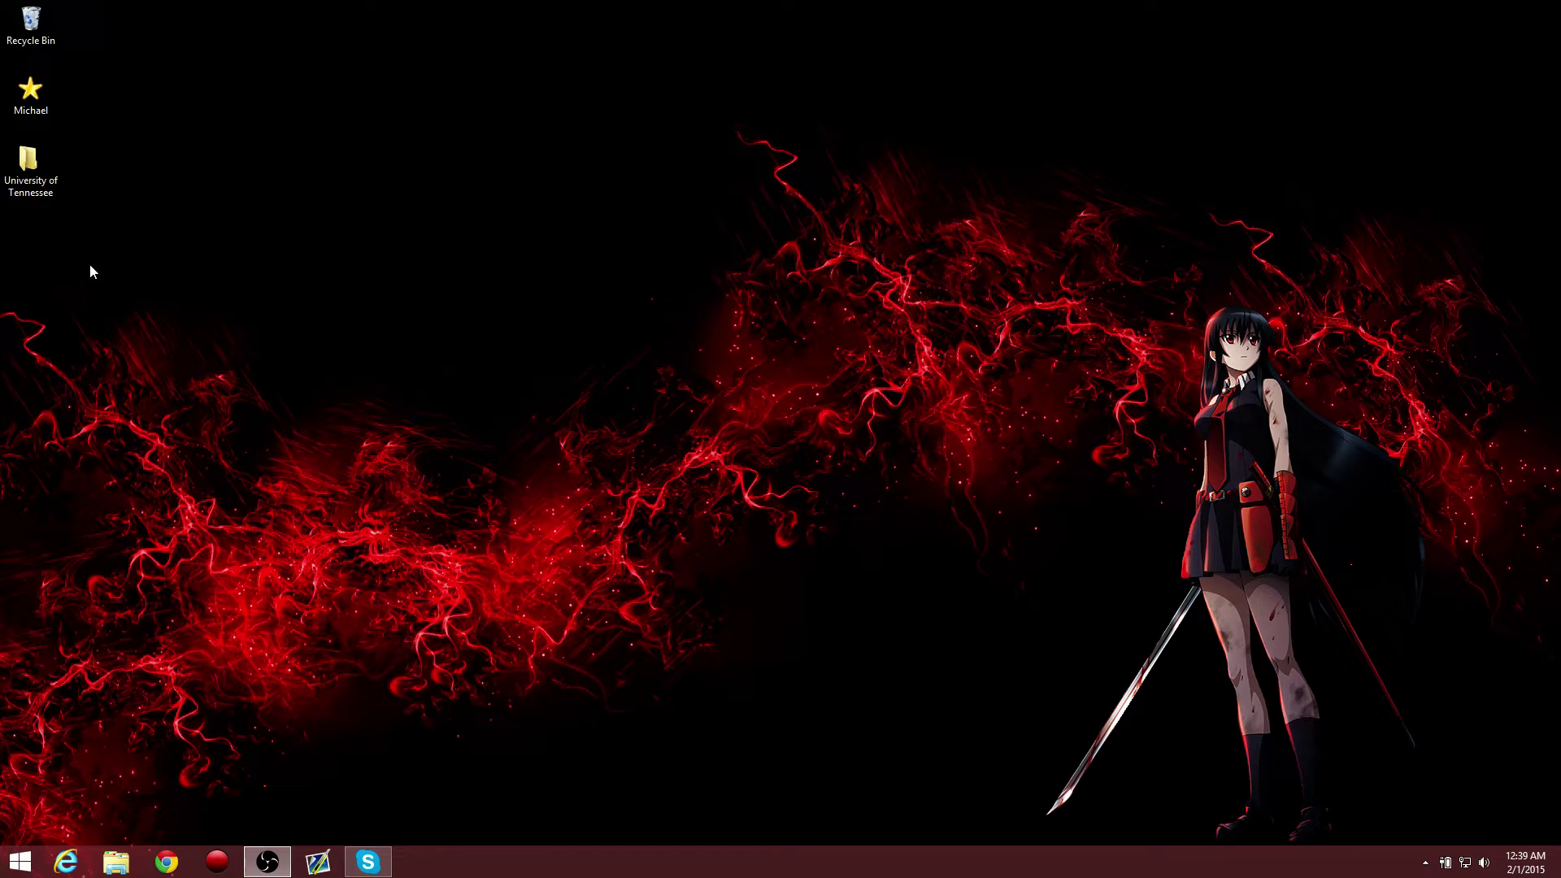
Launch nvidiaInspector.exe from Michael > NvidiaInspector, then close the Explorer window
click(32, 87)
double_click(32, 90)
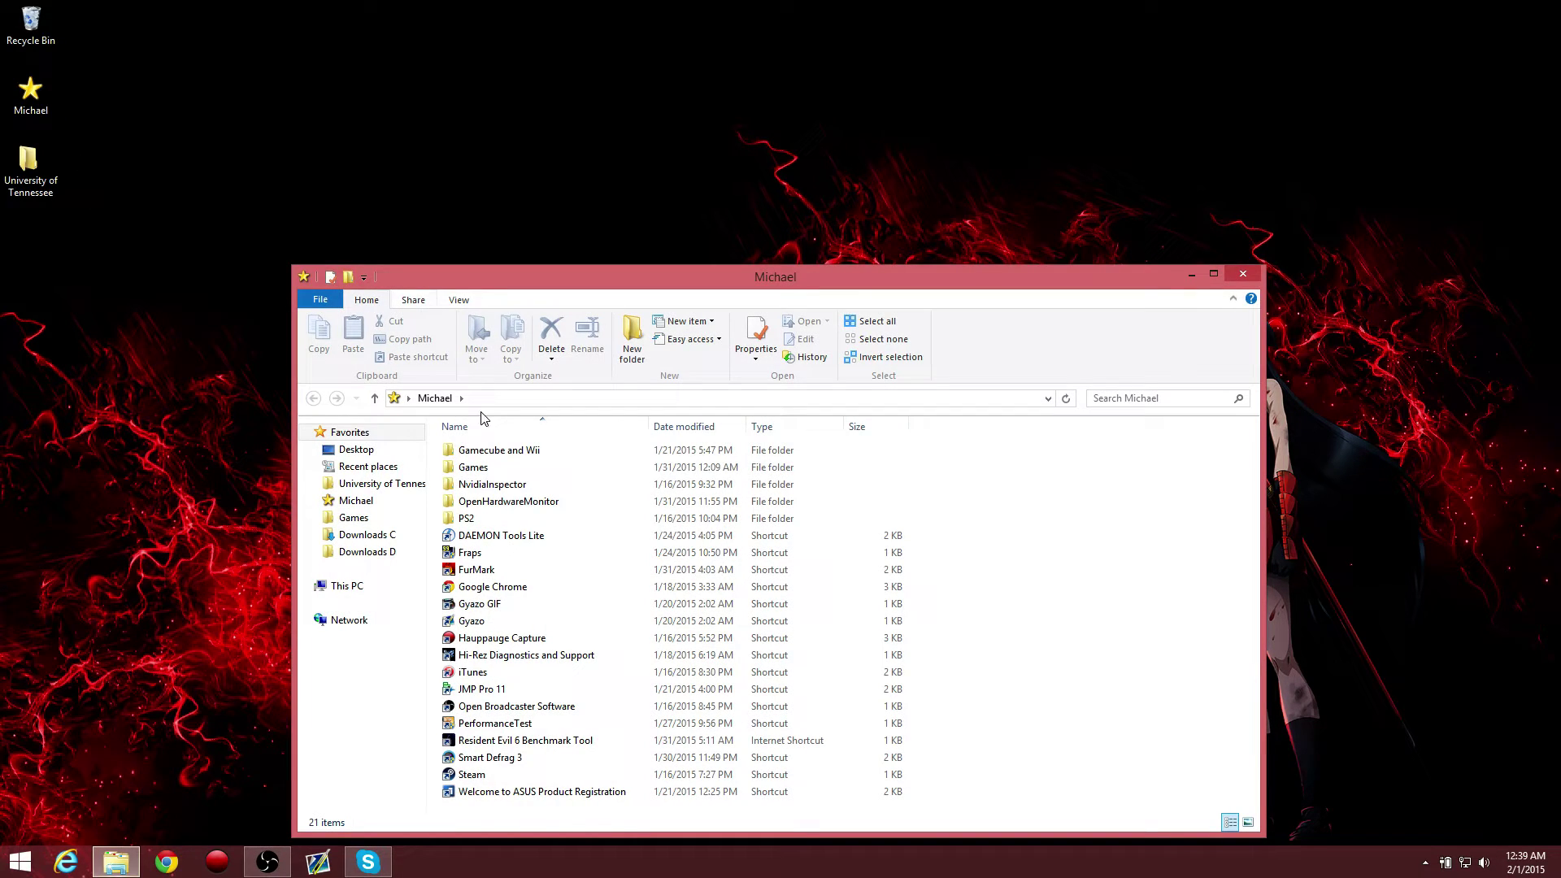
double_click(497, 486)
double_click(497, 486)
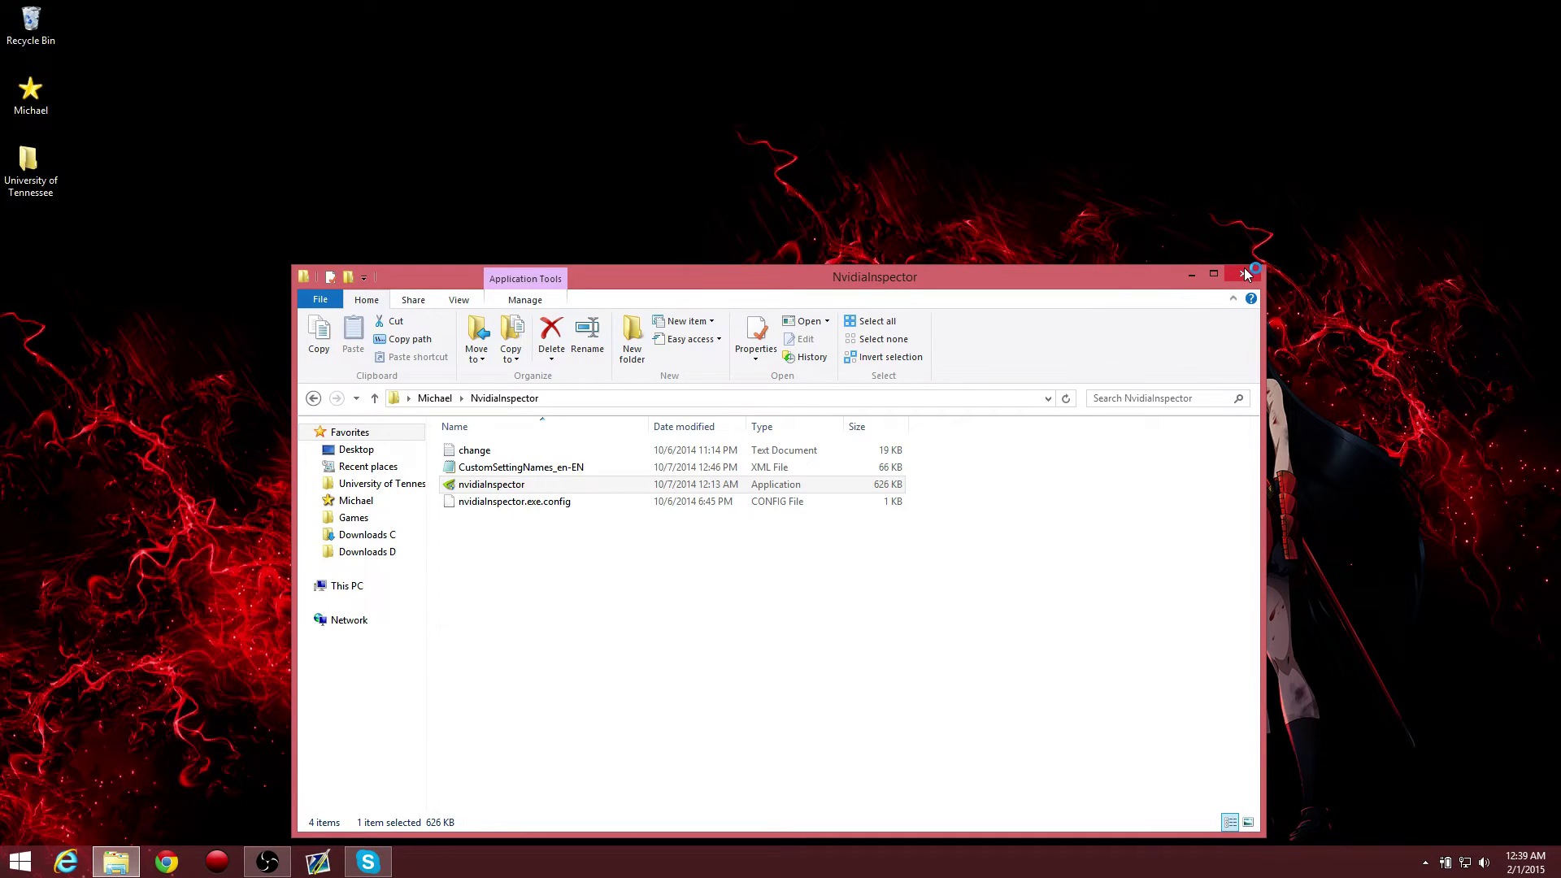
click(1244, 274)
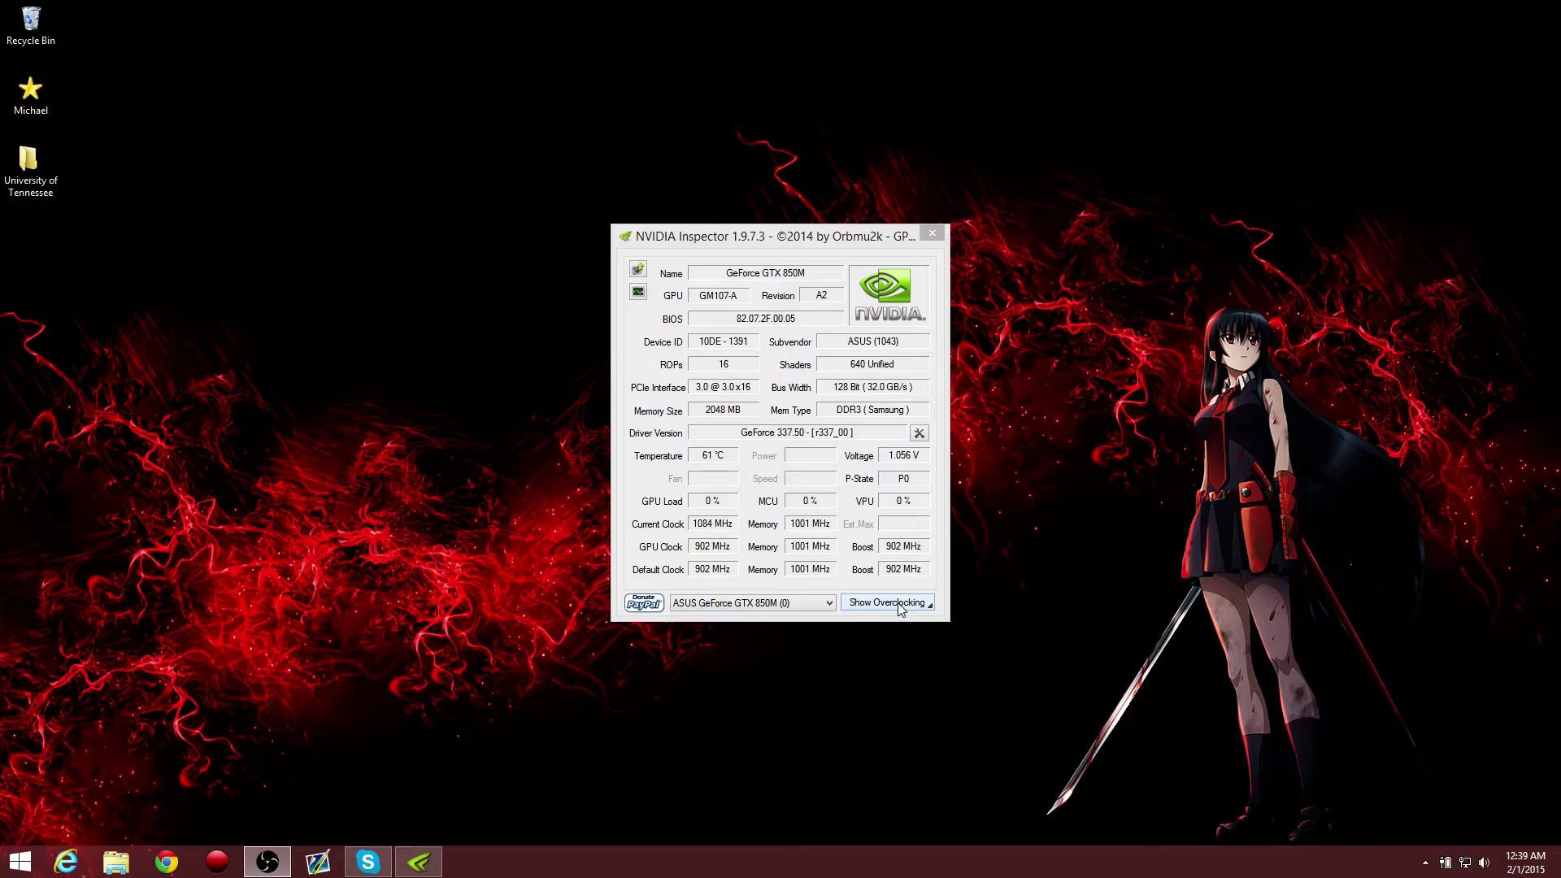
Show the Overclocking panel and accept the risk warning with Yes
click(898, 603)
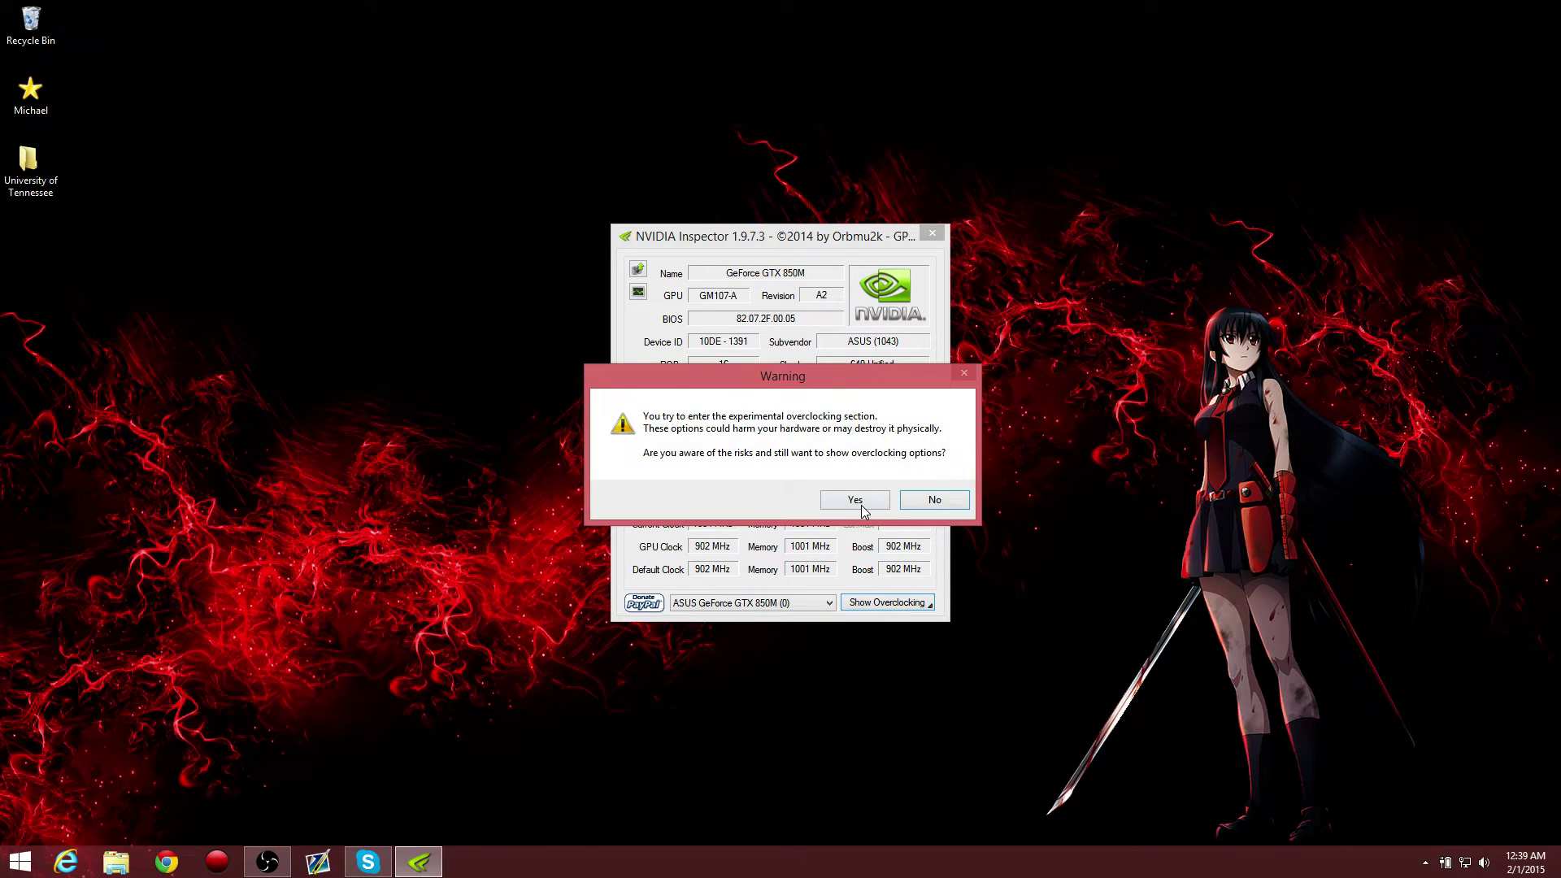
click(855, 500)
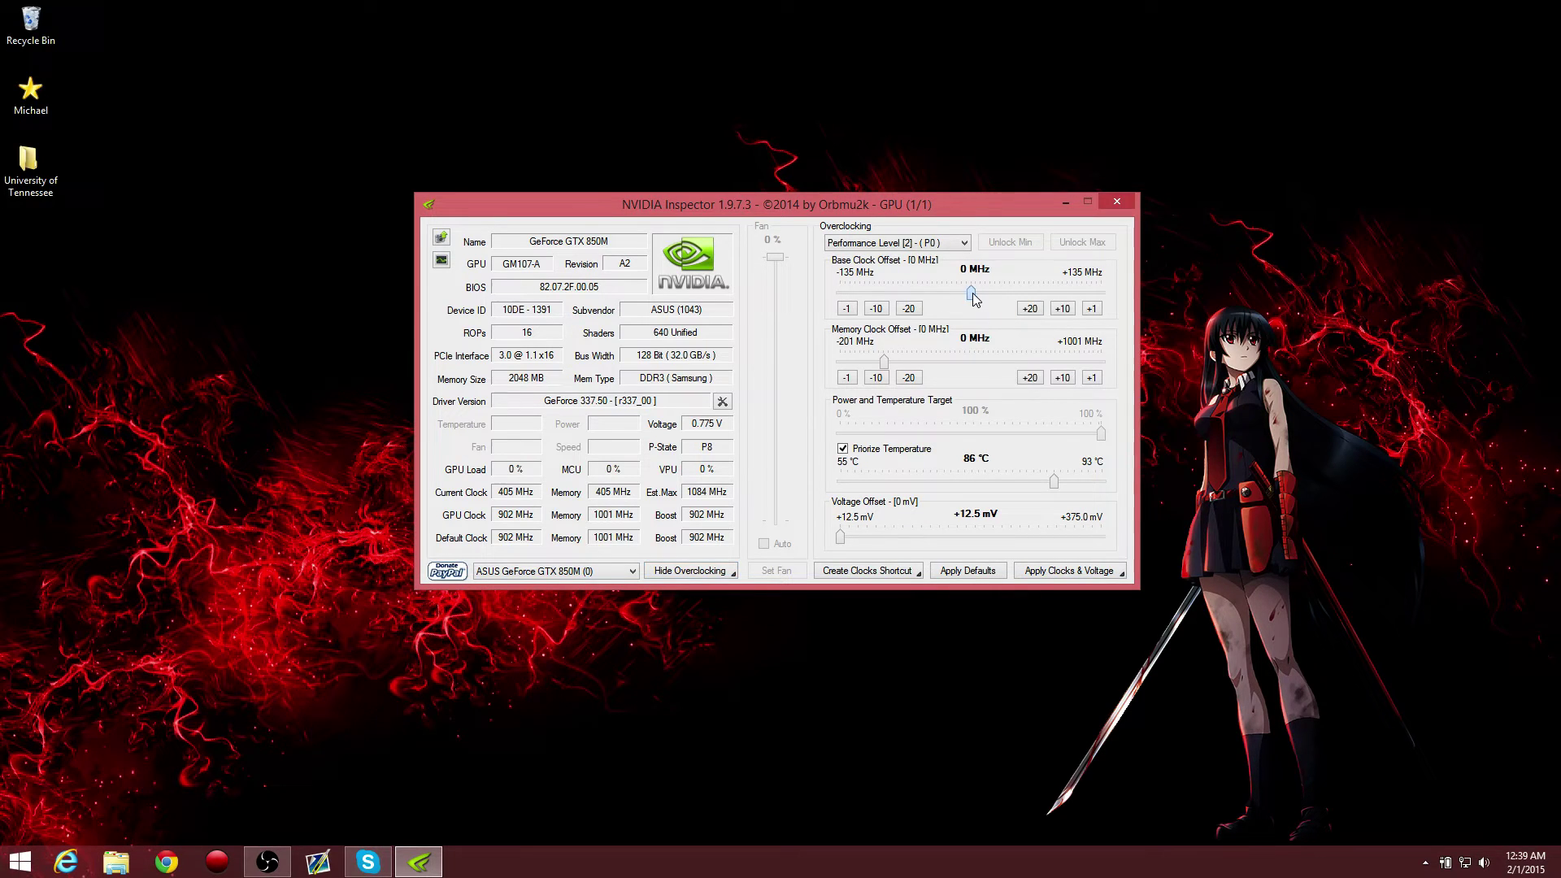
Apply a +16 MHz base clock offset, then a +249 MHz memory clock offset
drag(974, 294, 986, 300)
click(1054, 572)
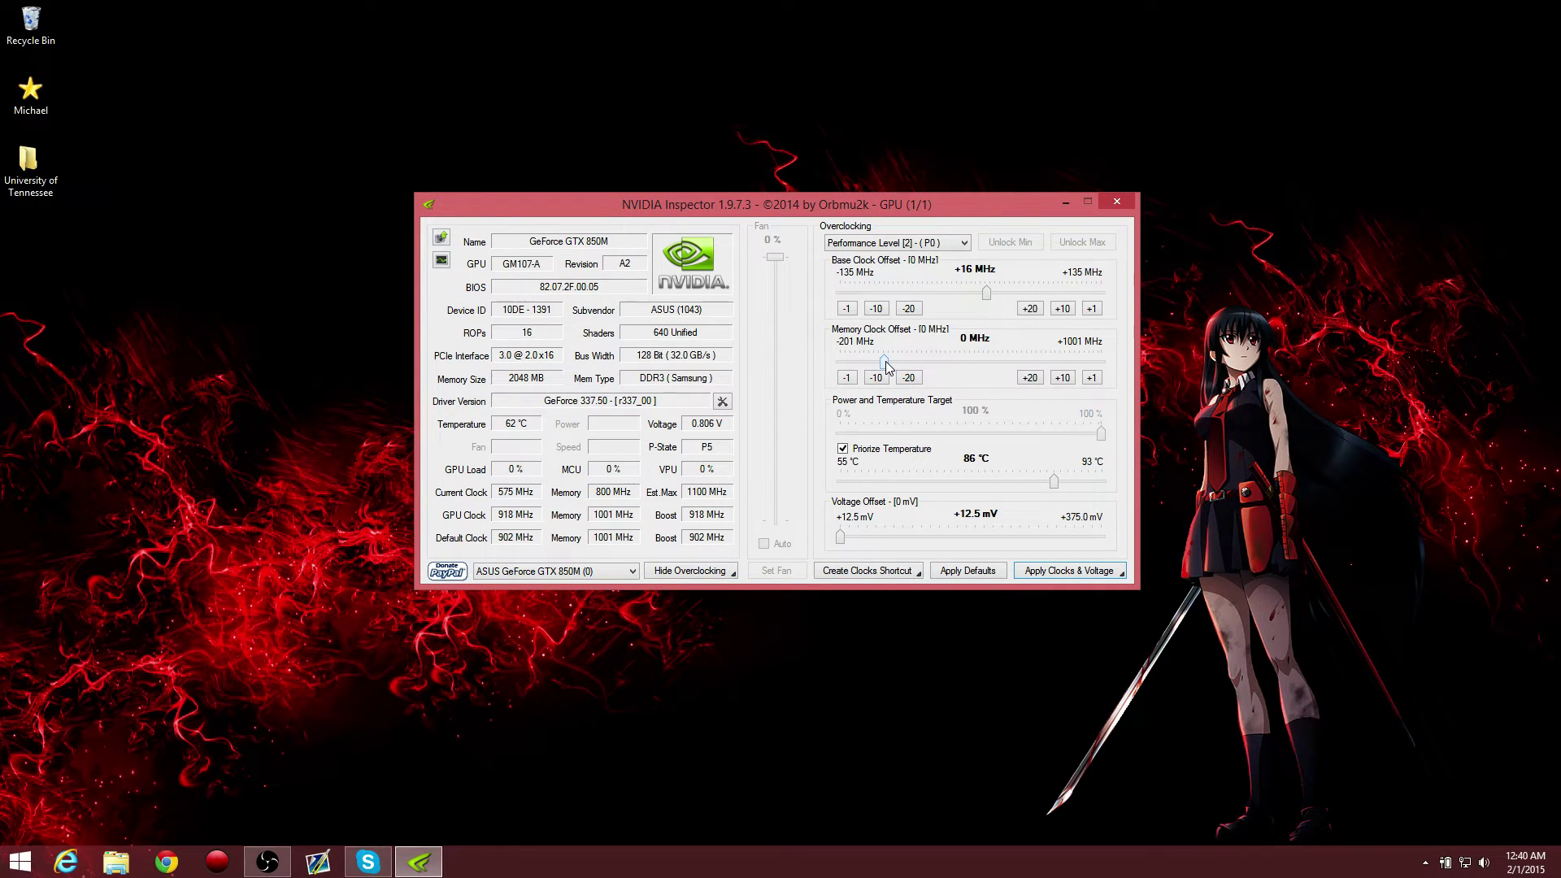
drag(886, 363, 940, 365)
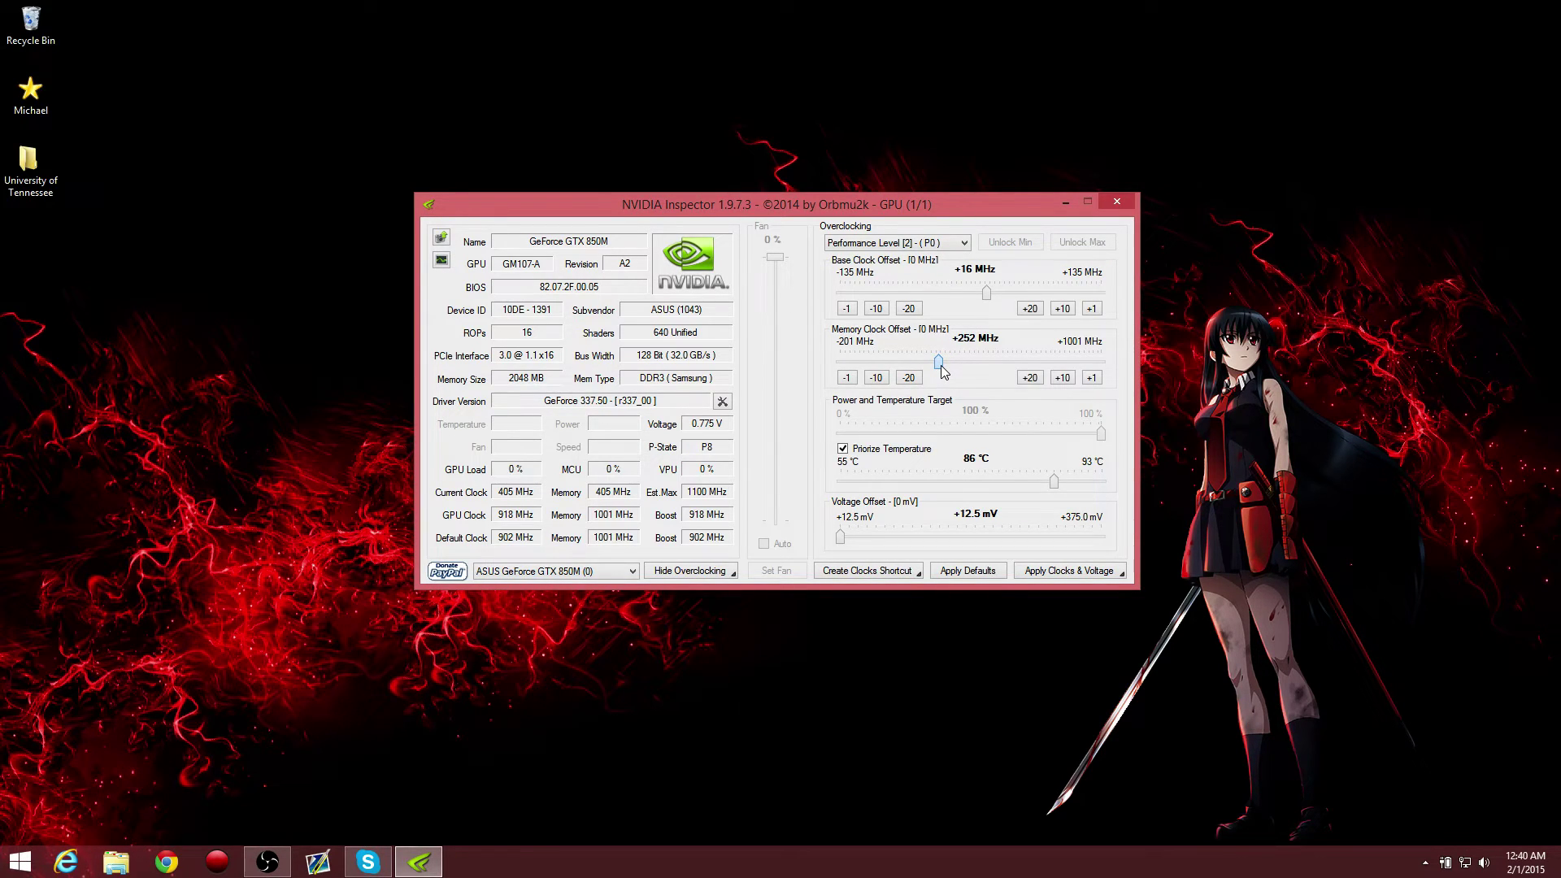
drag(939, 366, 943, 363)
drag(938, 364, 936, 363)
click(1066, 377)
click(1091, 377)
click(1091, 378)
click(1067, 571)
Launch PerformanceTest from the Michael folder, close Explorer, and continue with the evaluation version
double_click(58, 114)
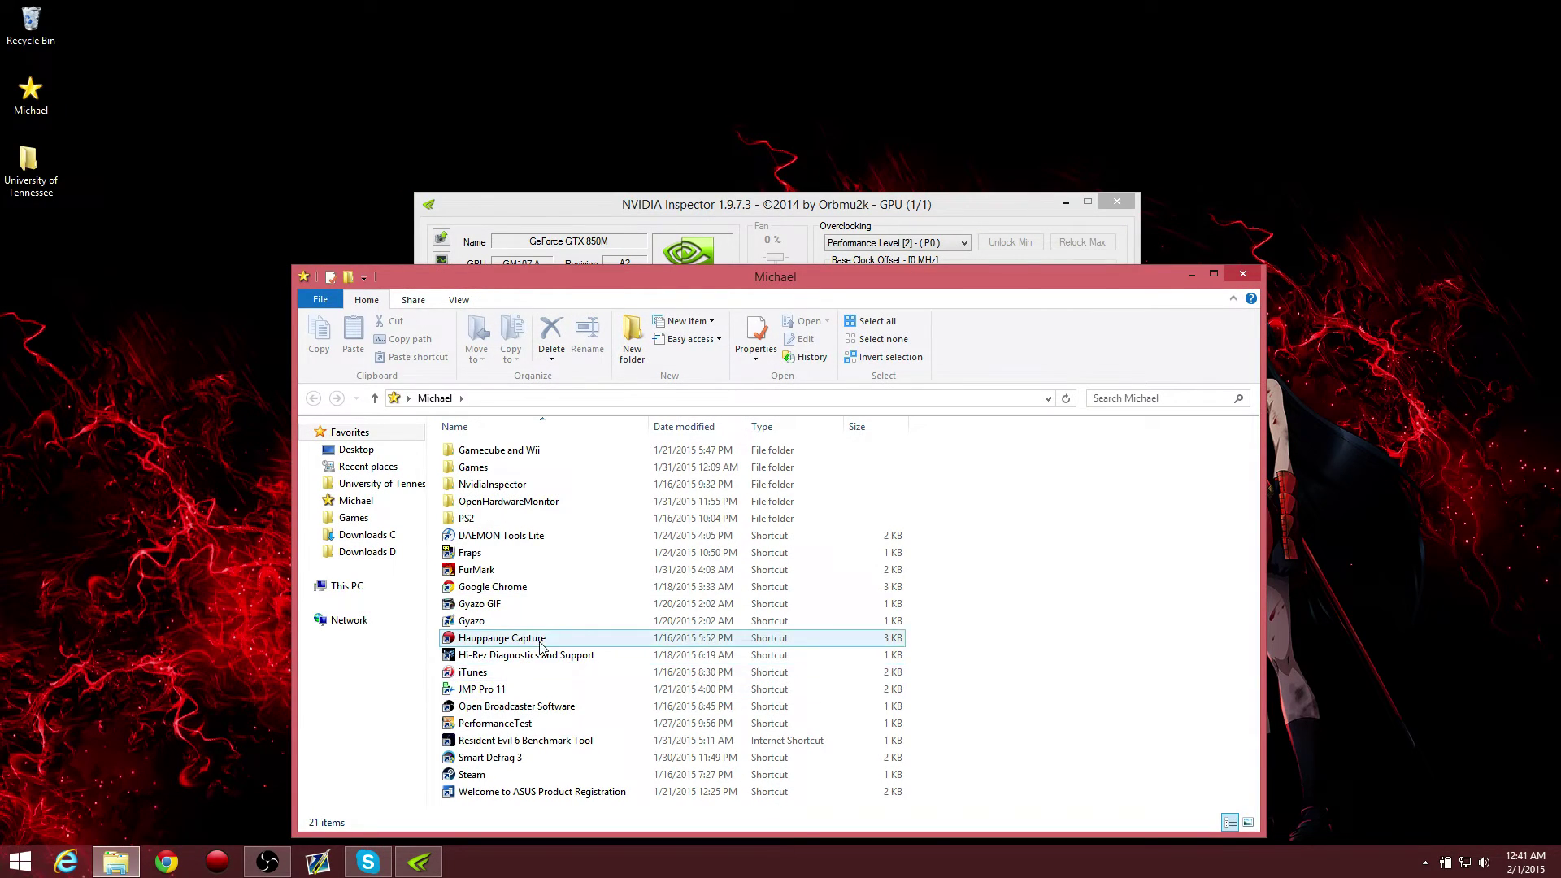
double_click(532, 726)
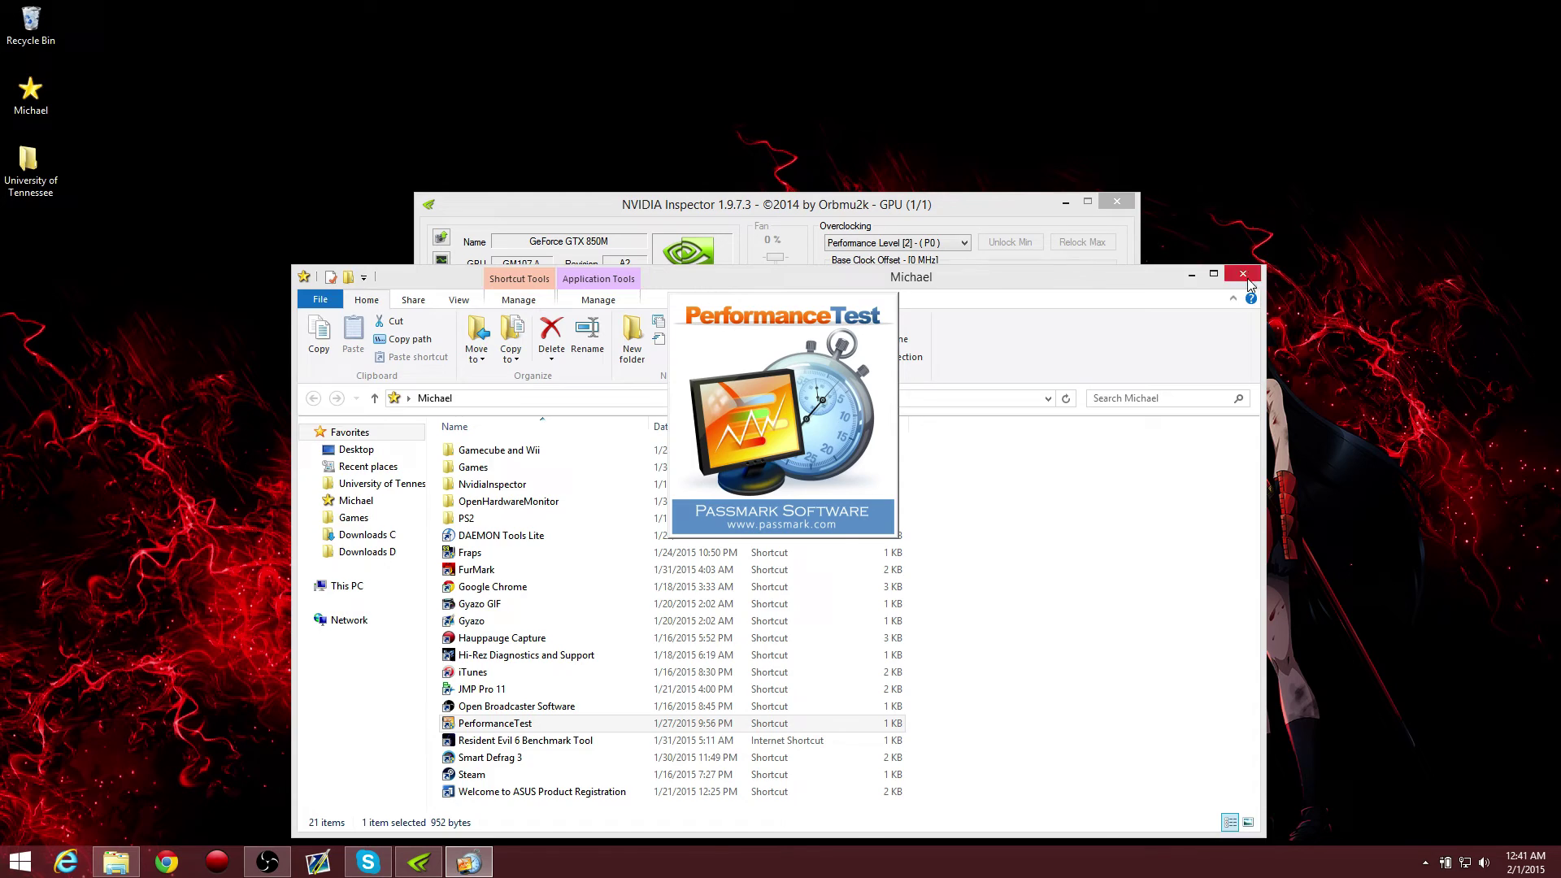
click(1244, 275)
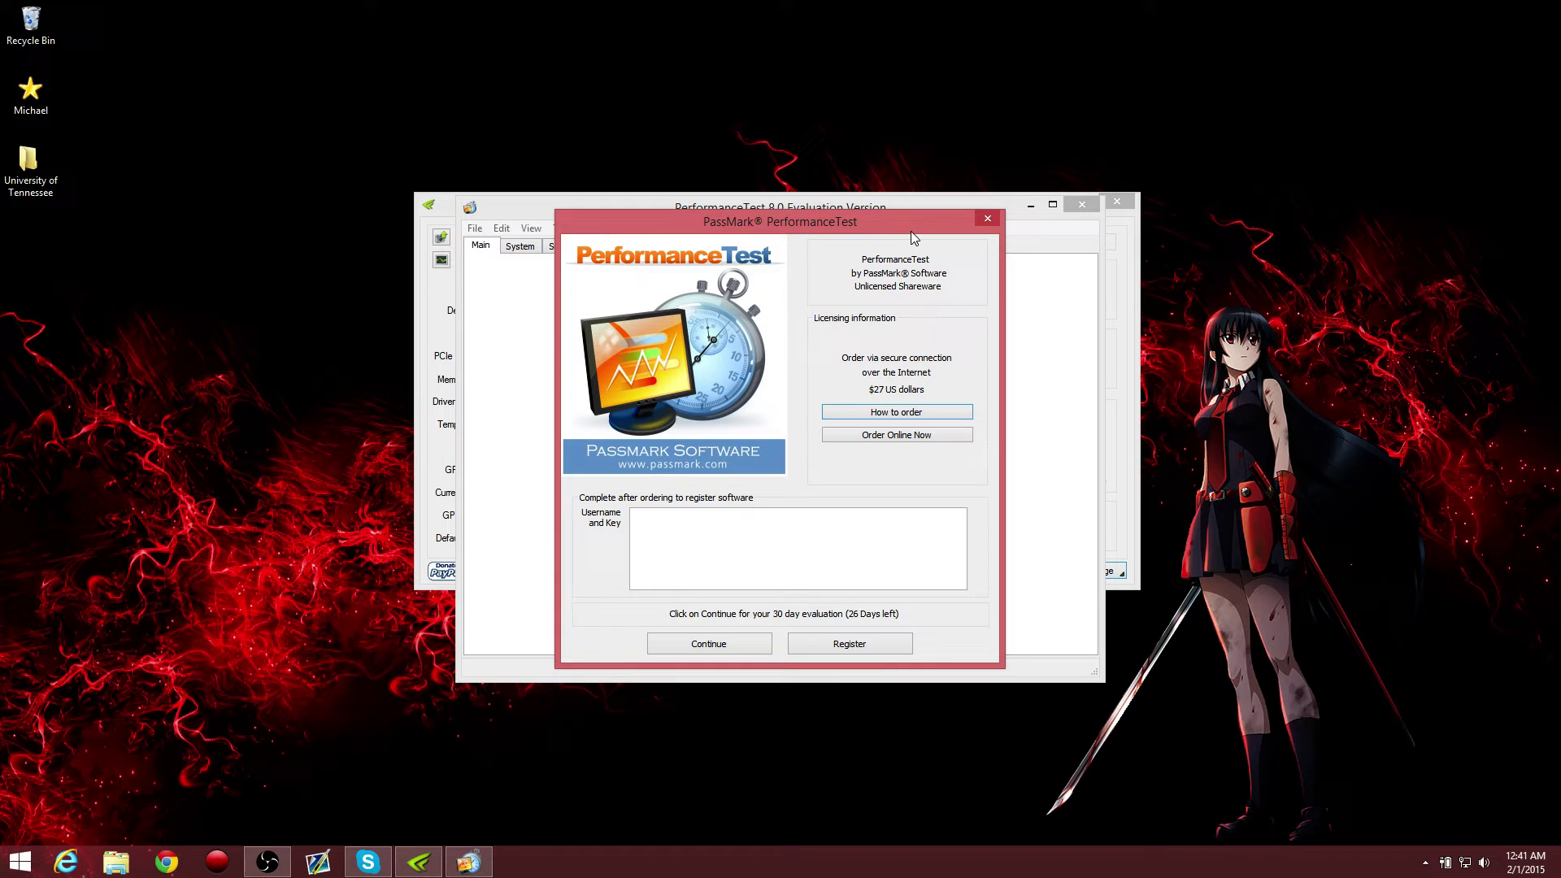
click(746, 650)
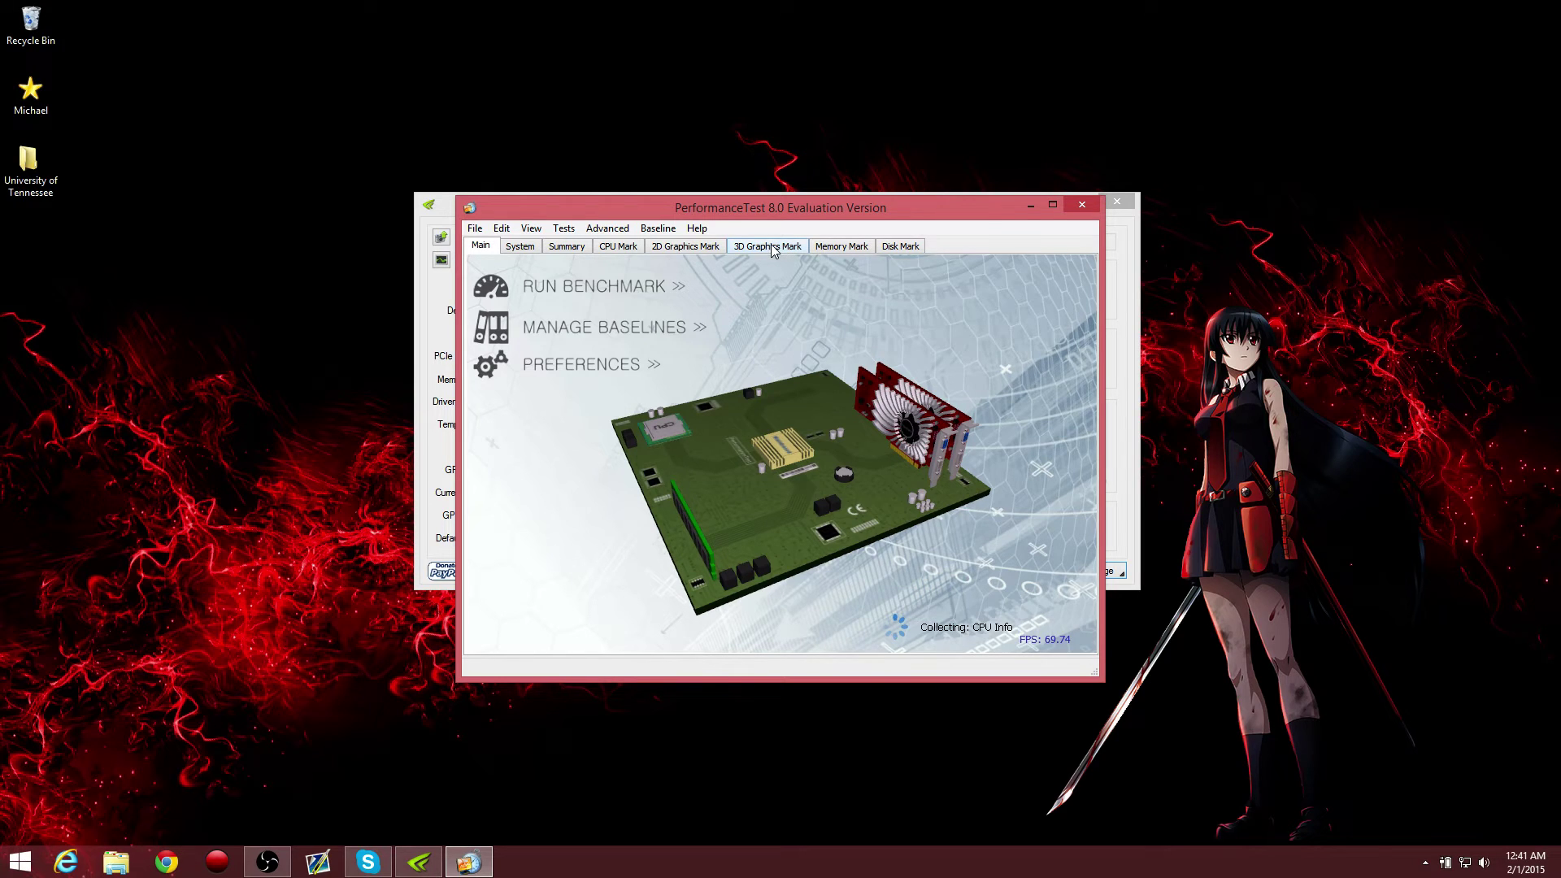
Show the 3D Graphics Mark results and scroll down through the comparison table
click(808, 244)
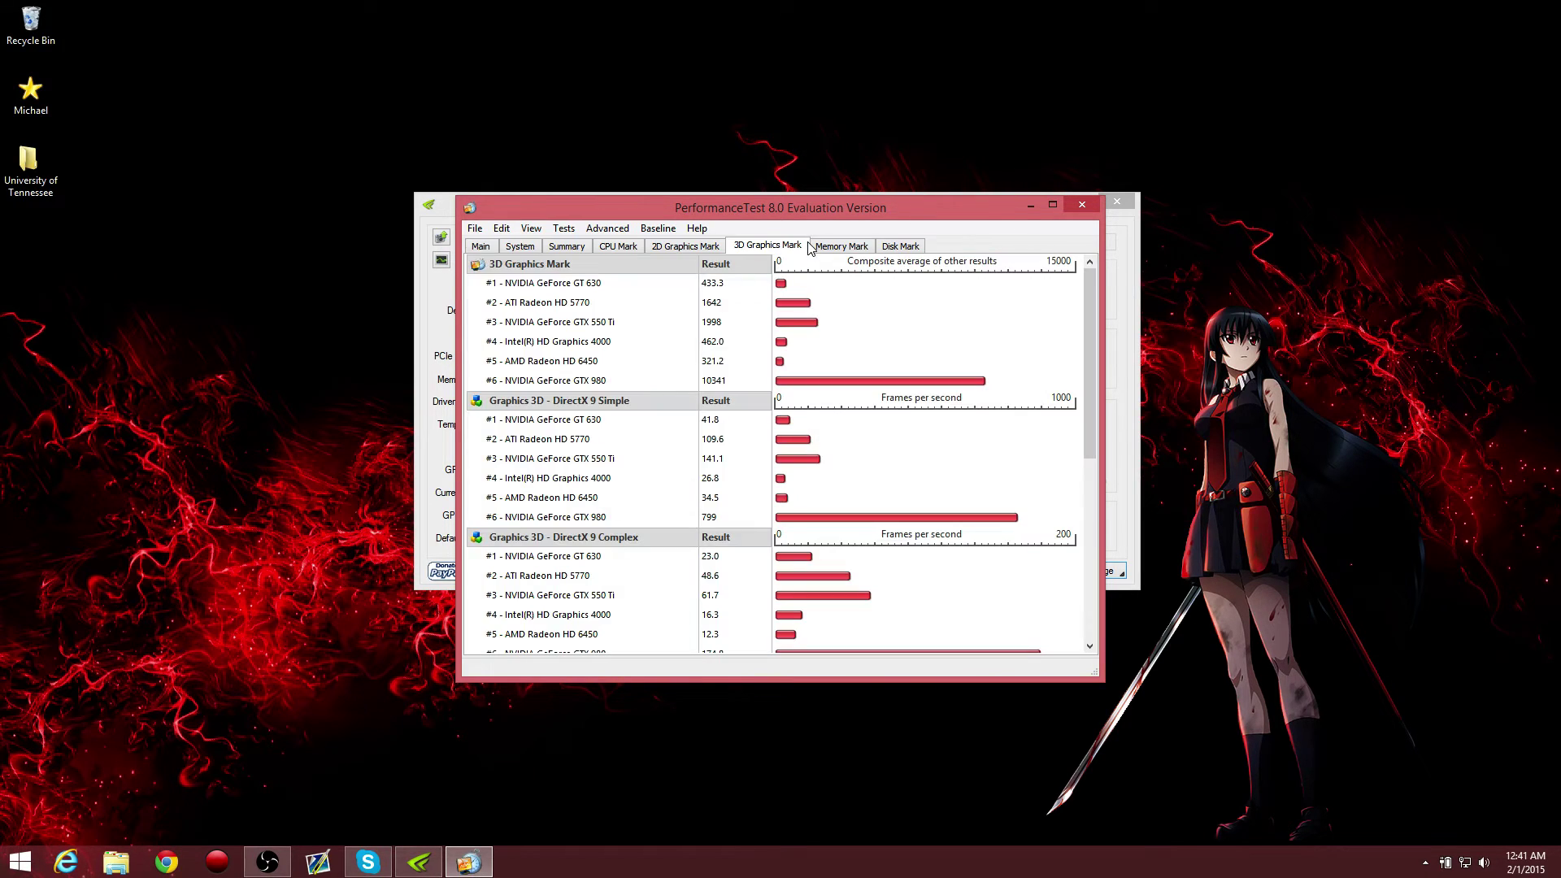
scroll(886, 325, down, 4)
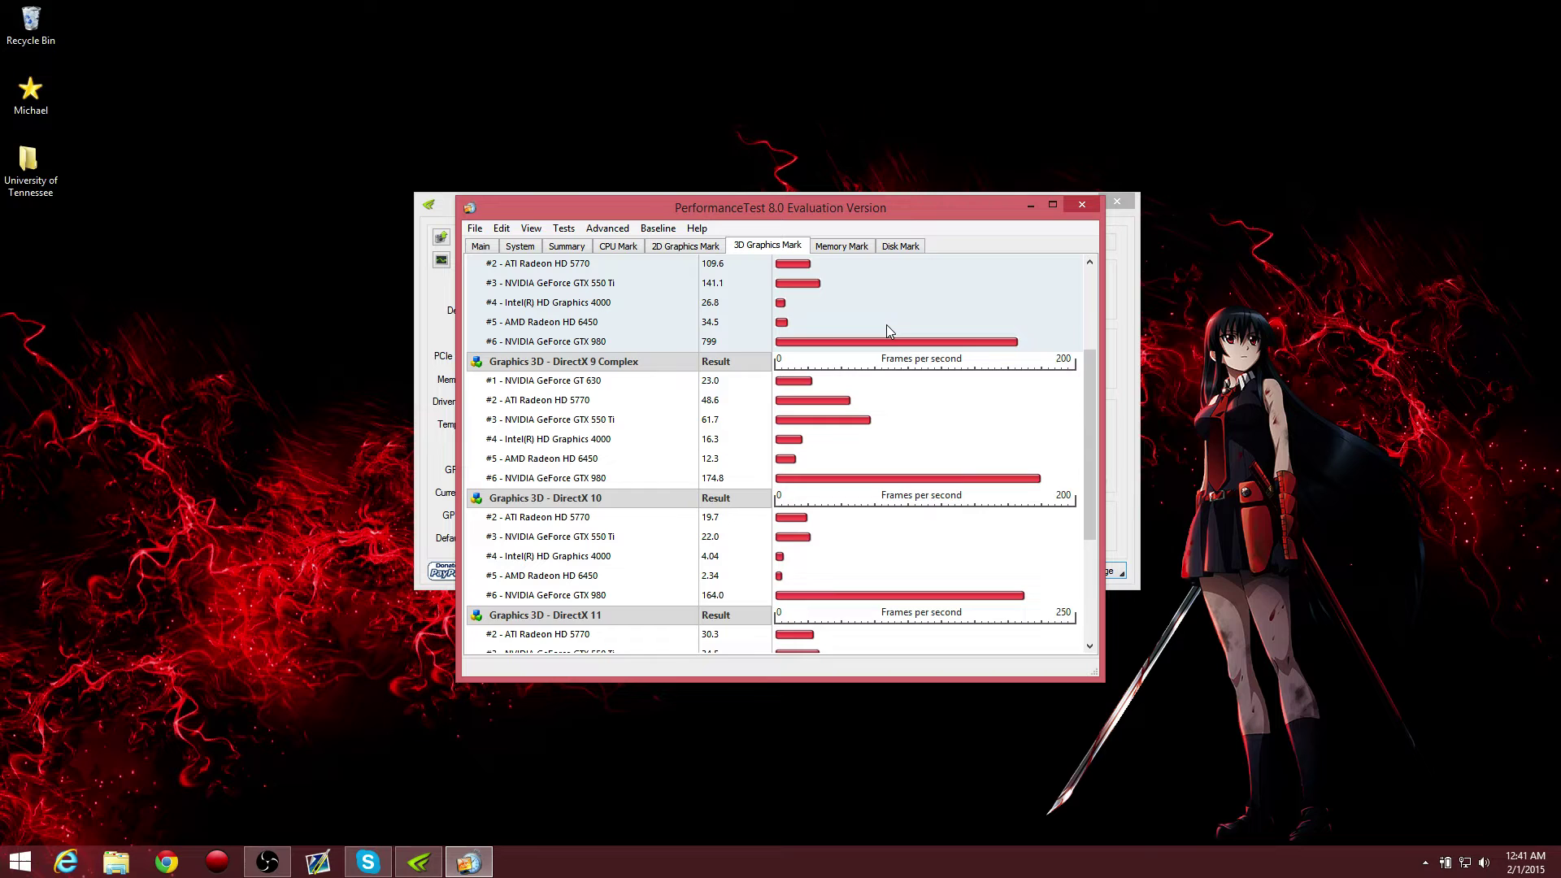
scroll(886, 325, down, 1)
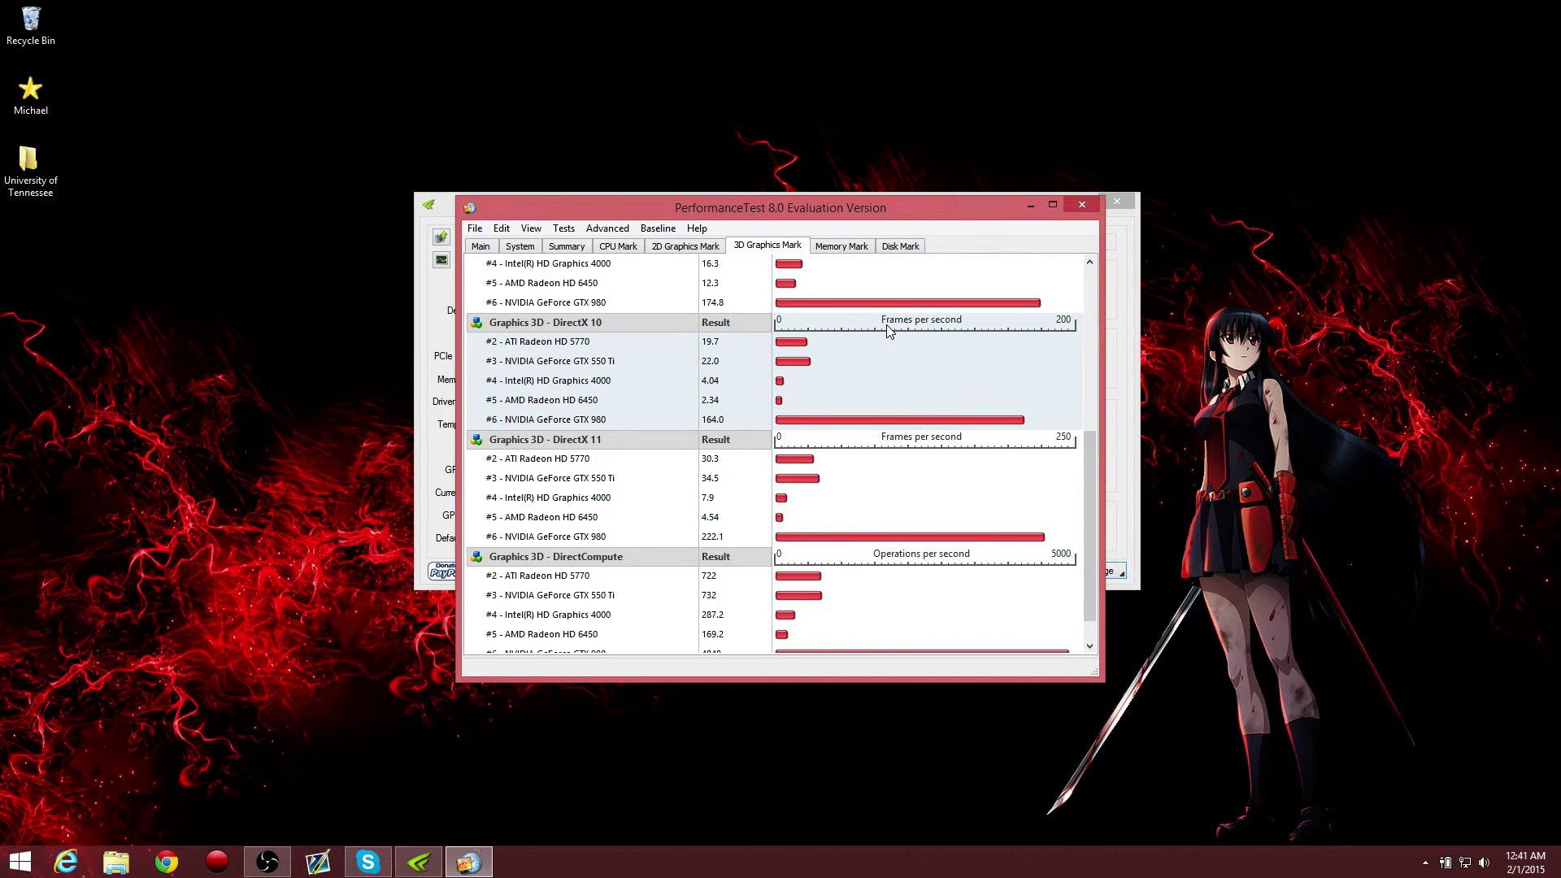
scroll(886, 324, down, 1)
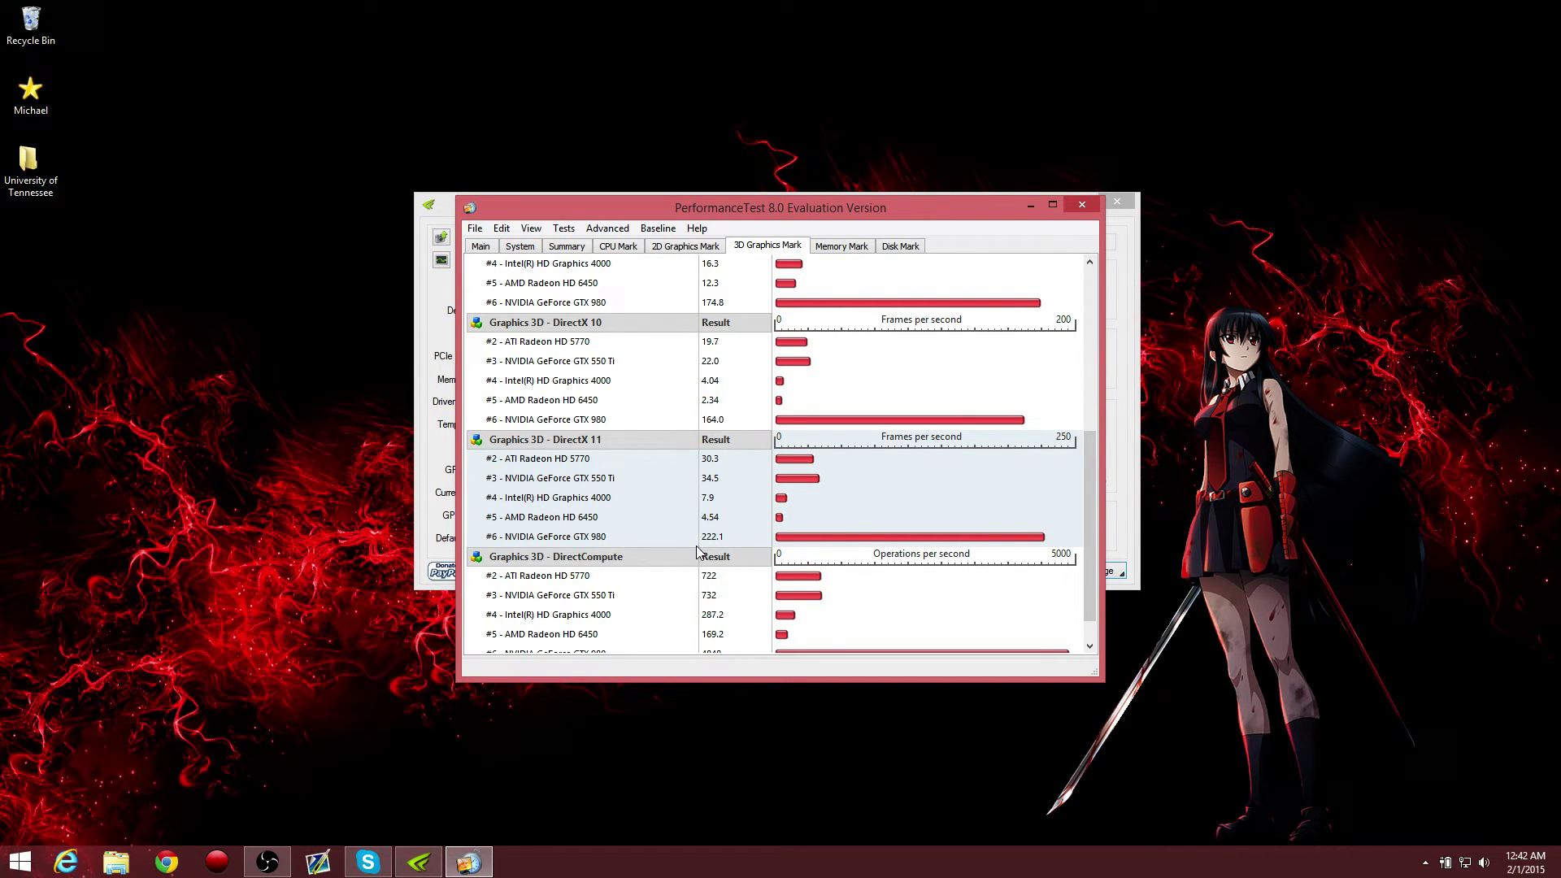
Switch between PerformanceTest and NVIDIA Inspector, ending with the overclock settings in front
click(1123, 294)
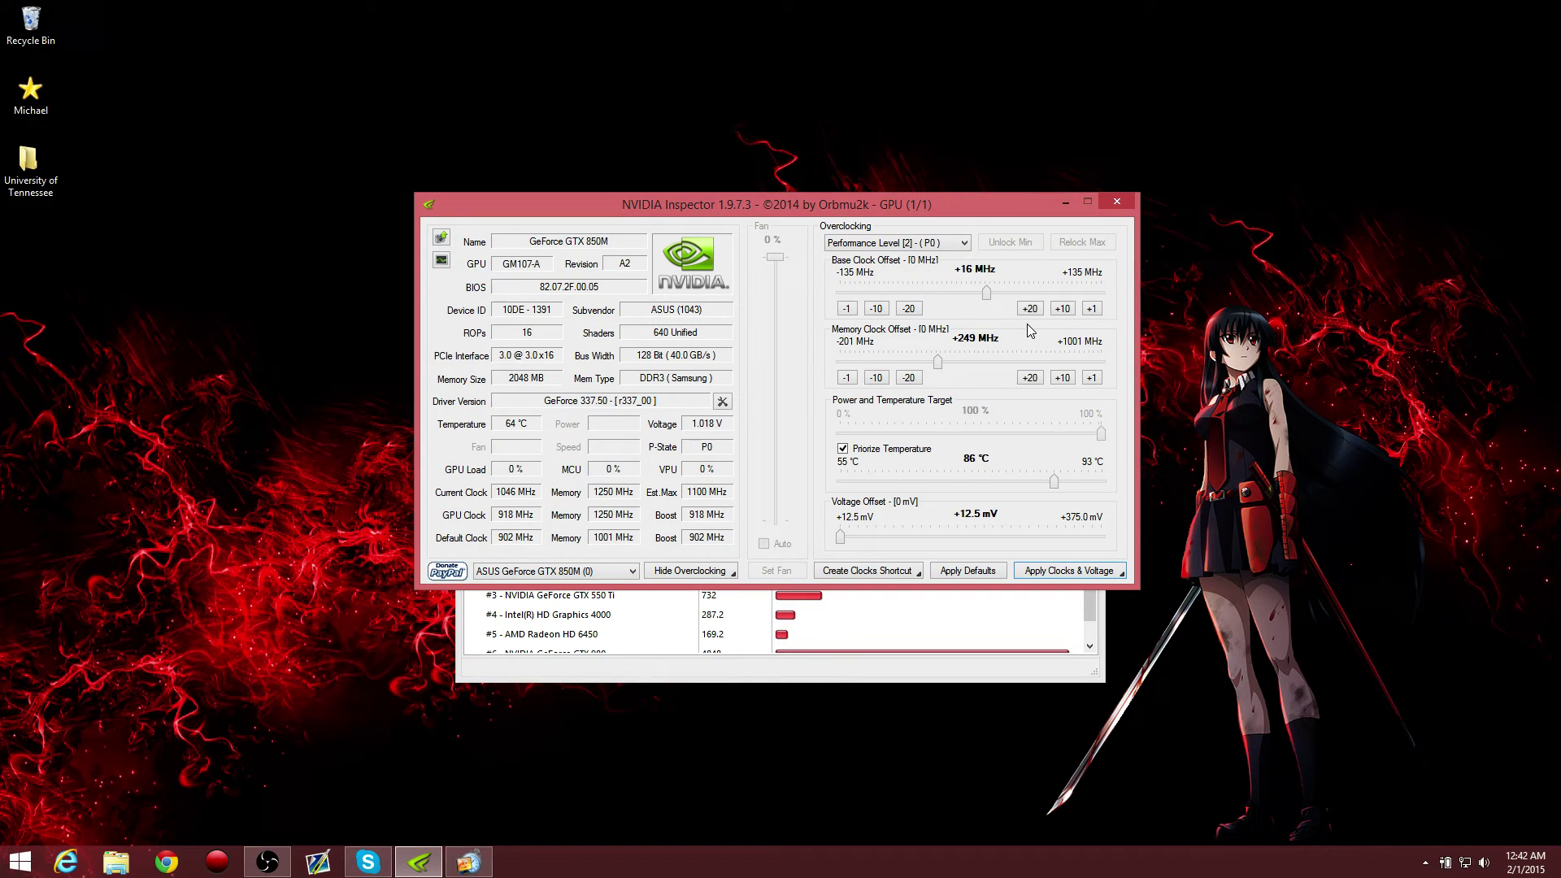
click(666, 622)
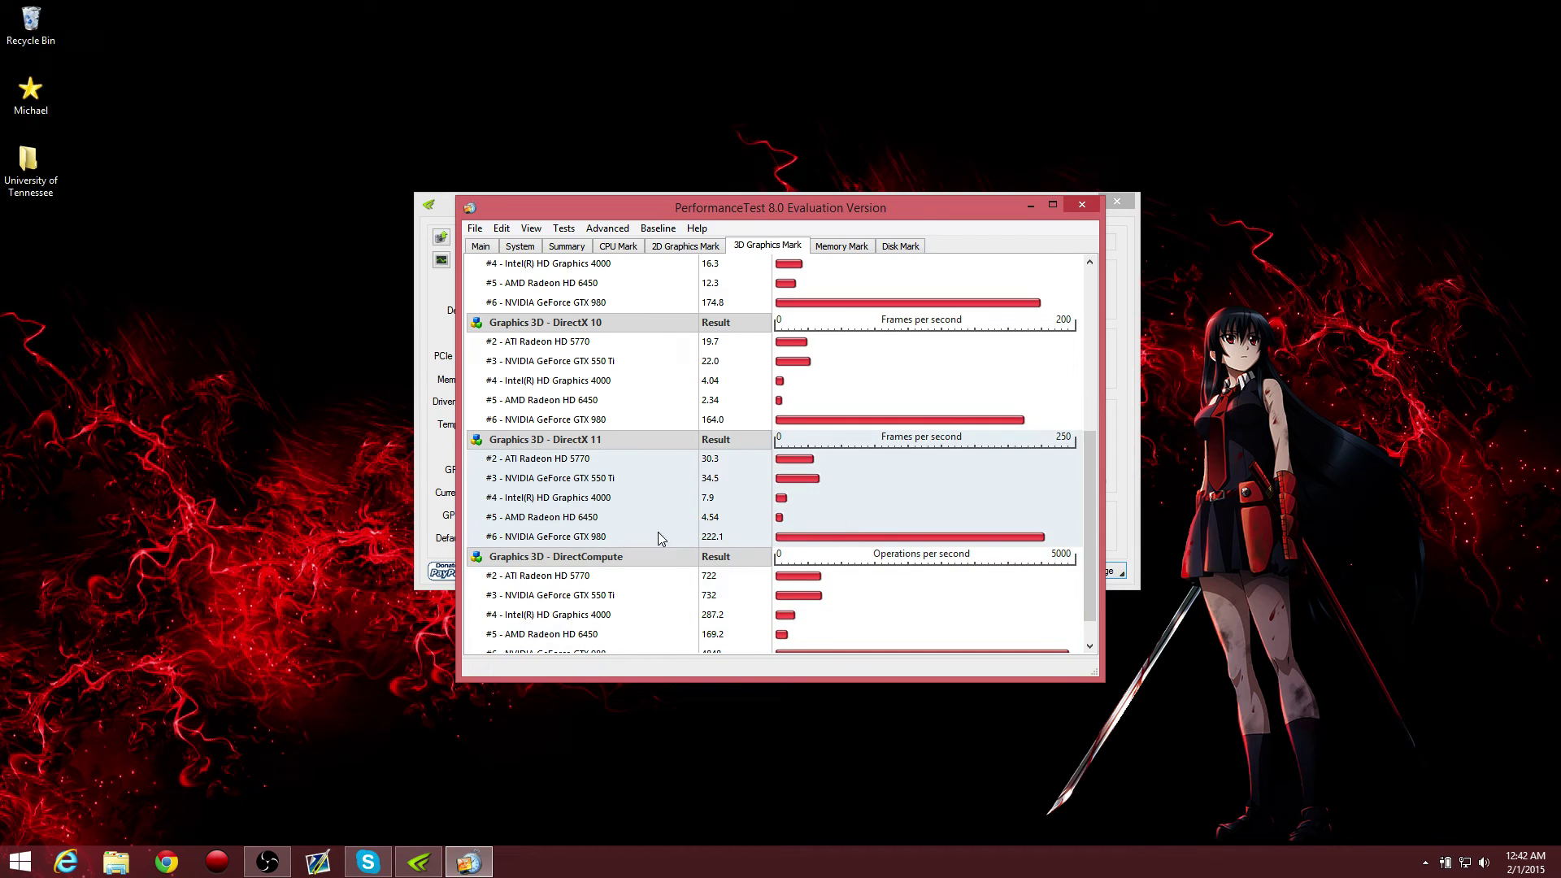
click(1125, 374)
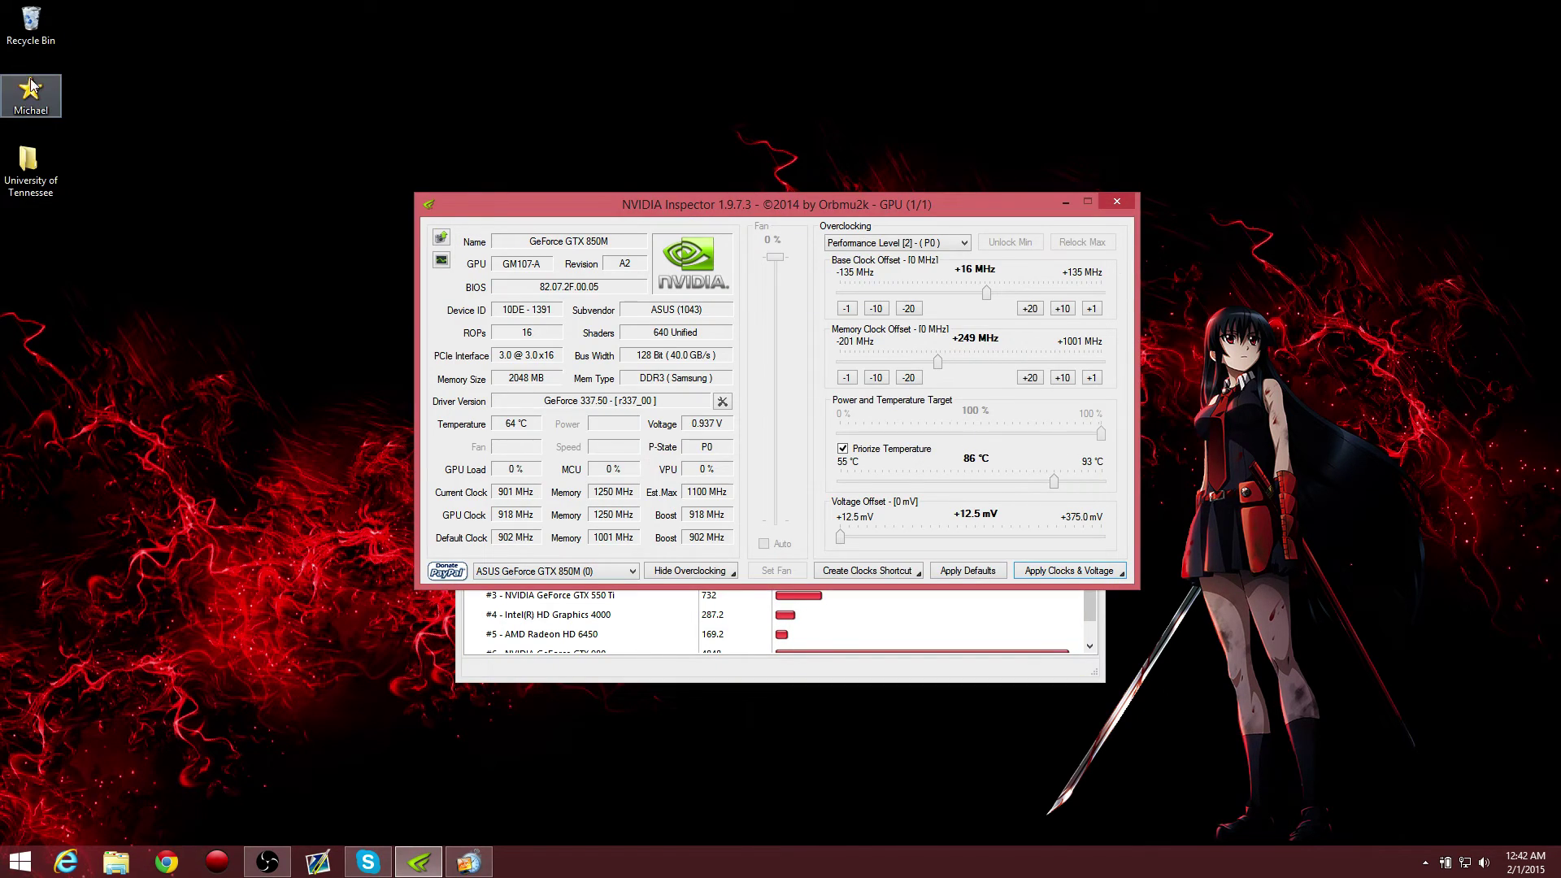
Open Michael > Games, select Final Fantasy 13-2, and briefly check the overclock window
double_click(30, 104)
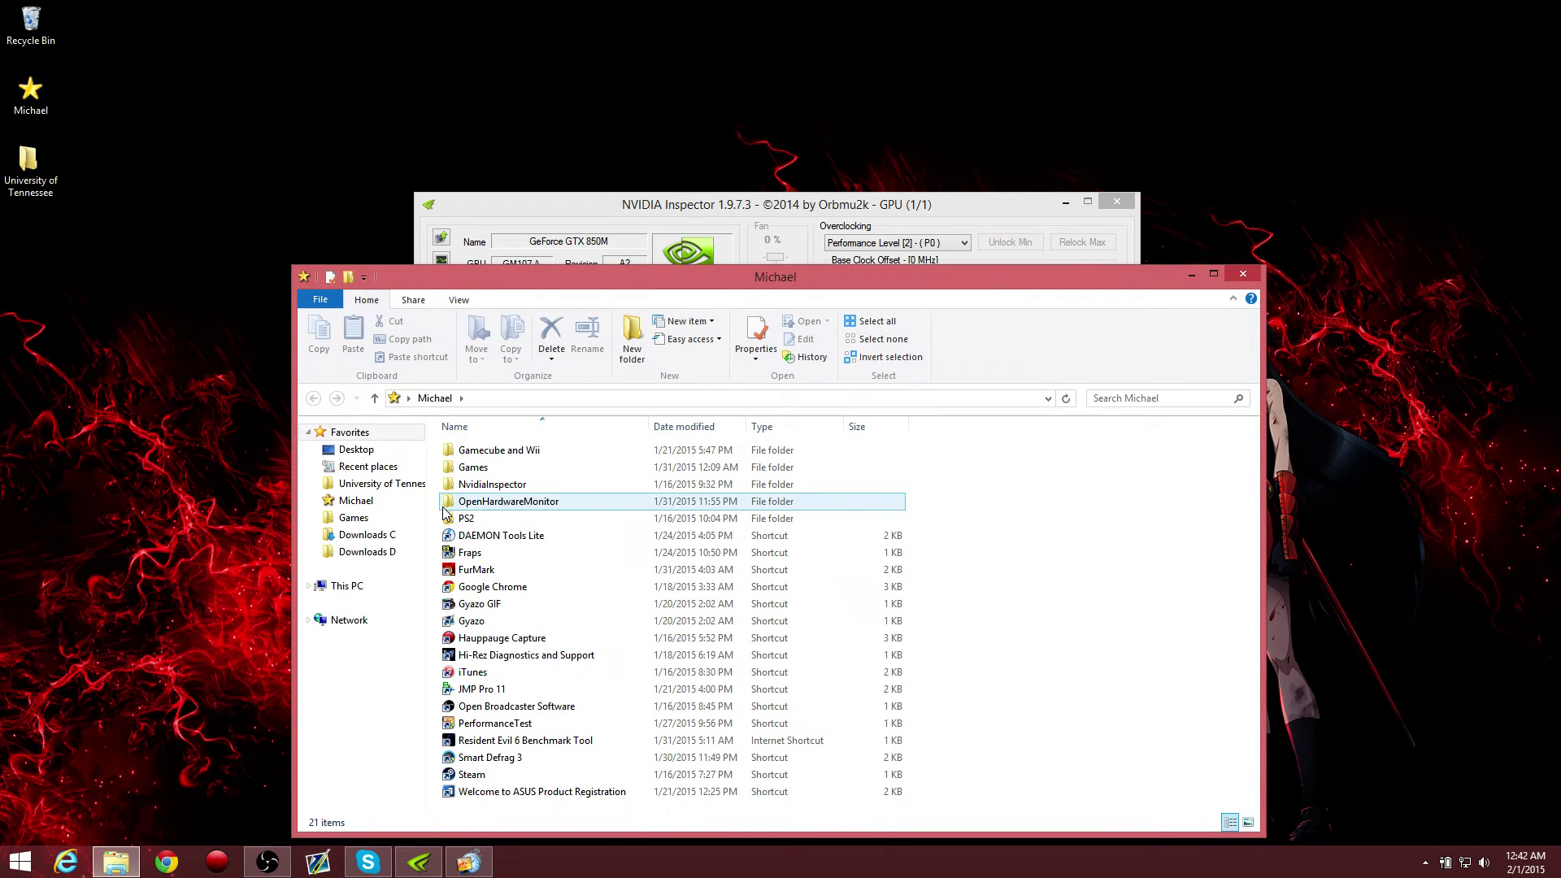
double_click(495, 469)
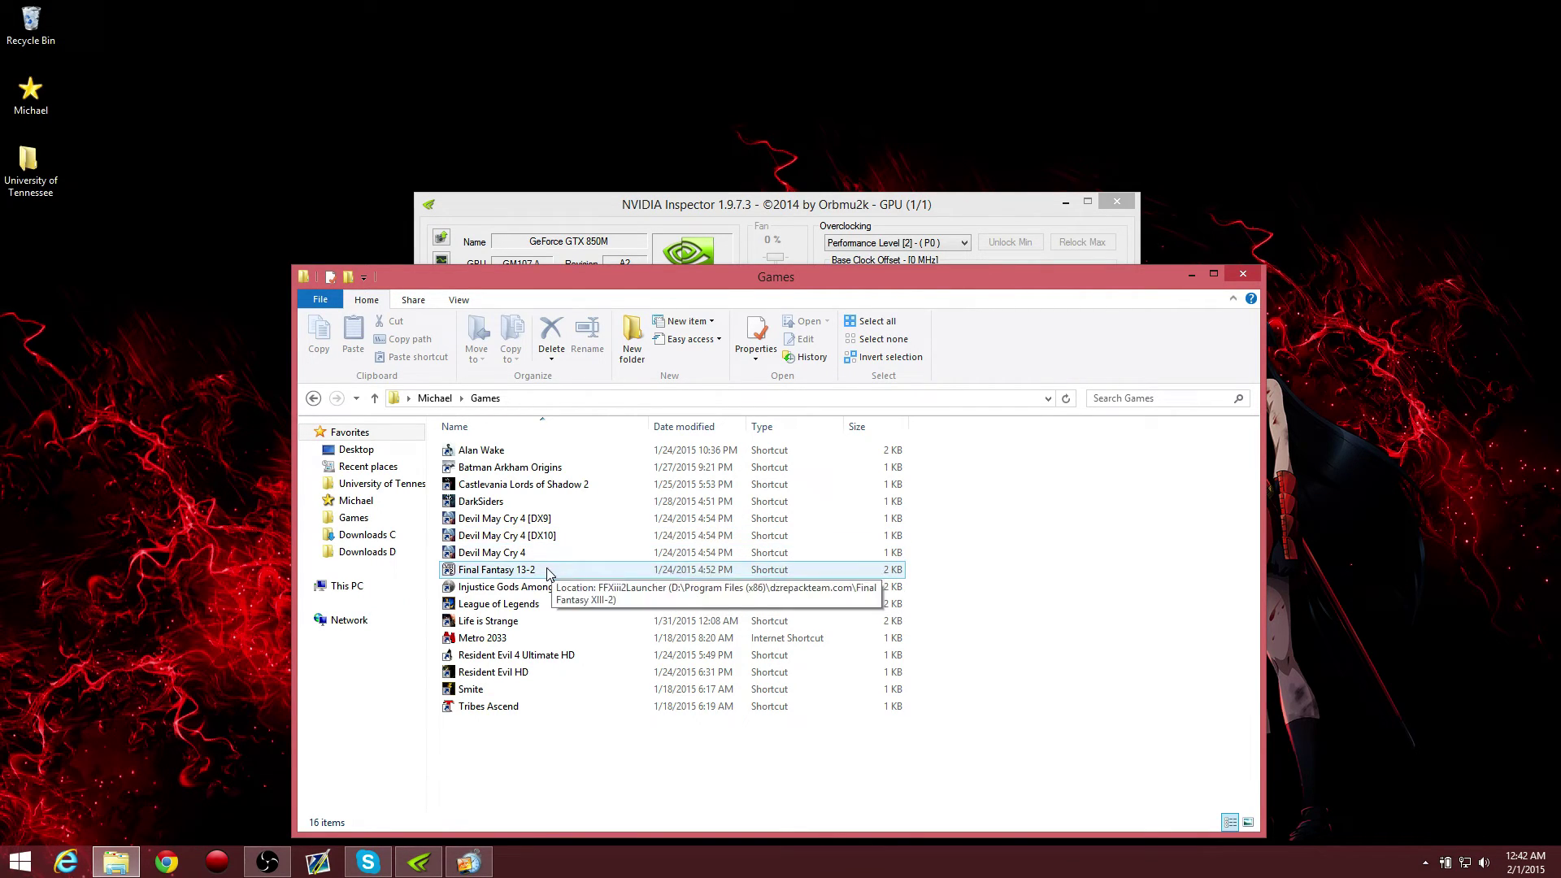
click(602, 569)
click(914, 216)
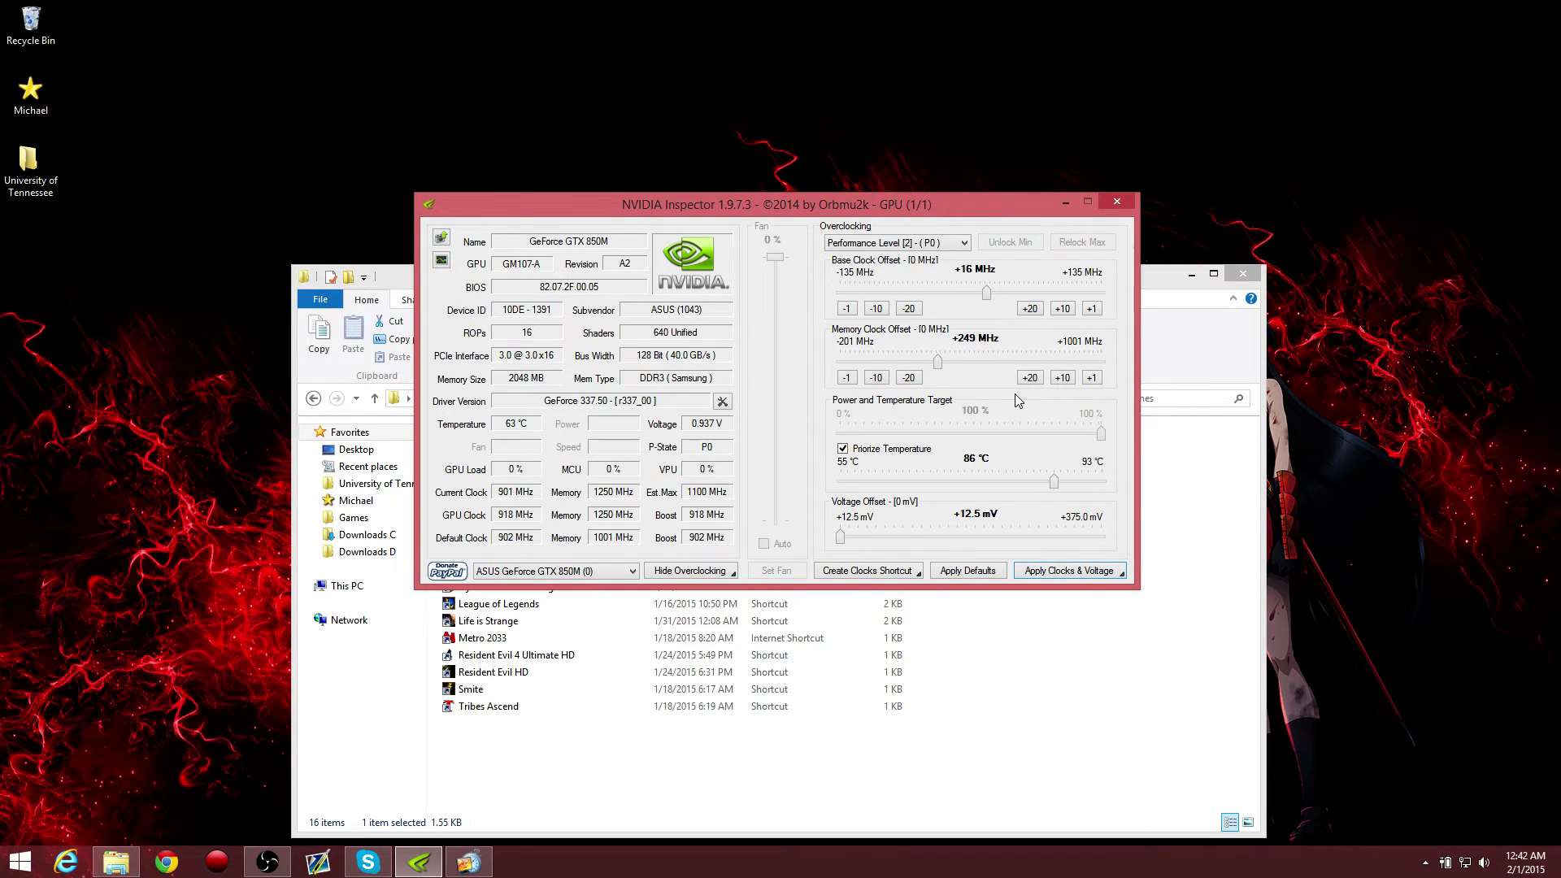
click(876, 717)
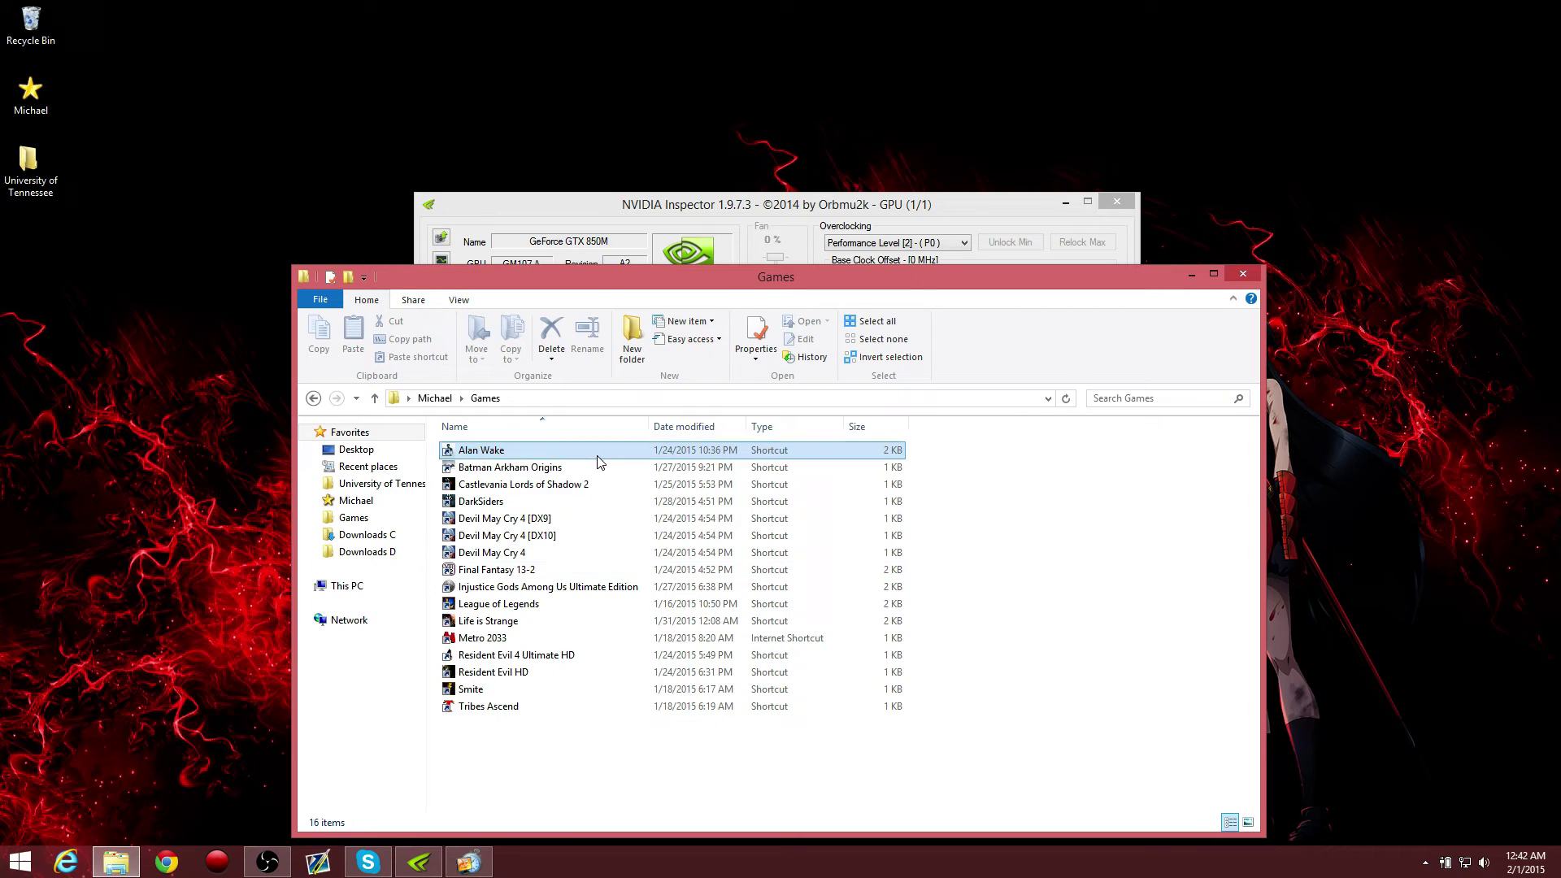
Browse game shortcuts: Castlevania Lords of Shadow 2, Batman Arkham Origins, Injustice, League of Legends, Life is Strange
click(543, 485)
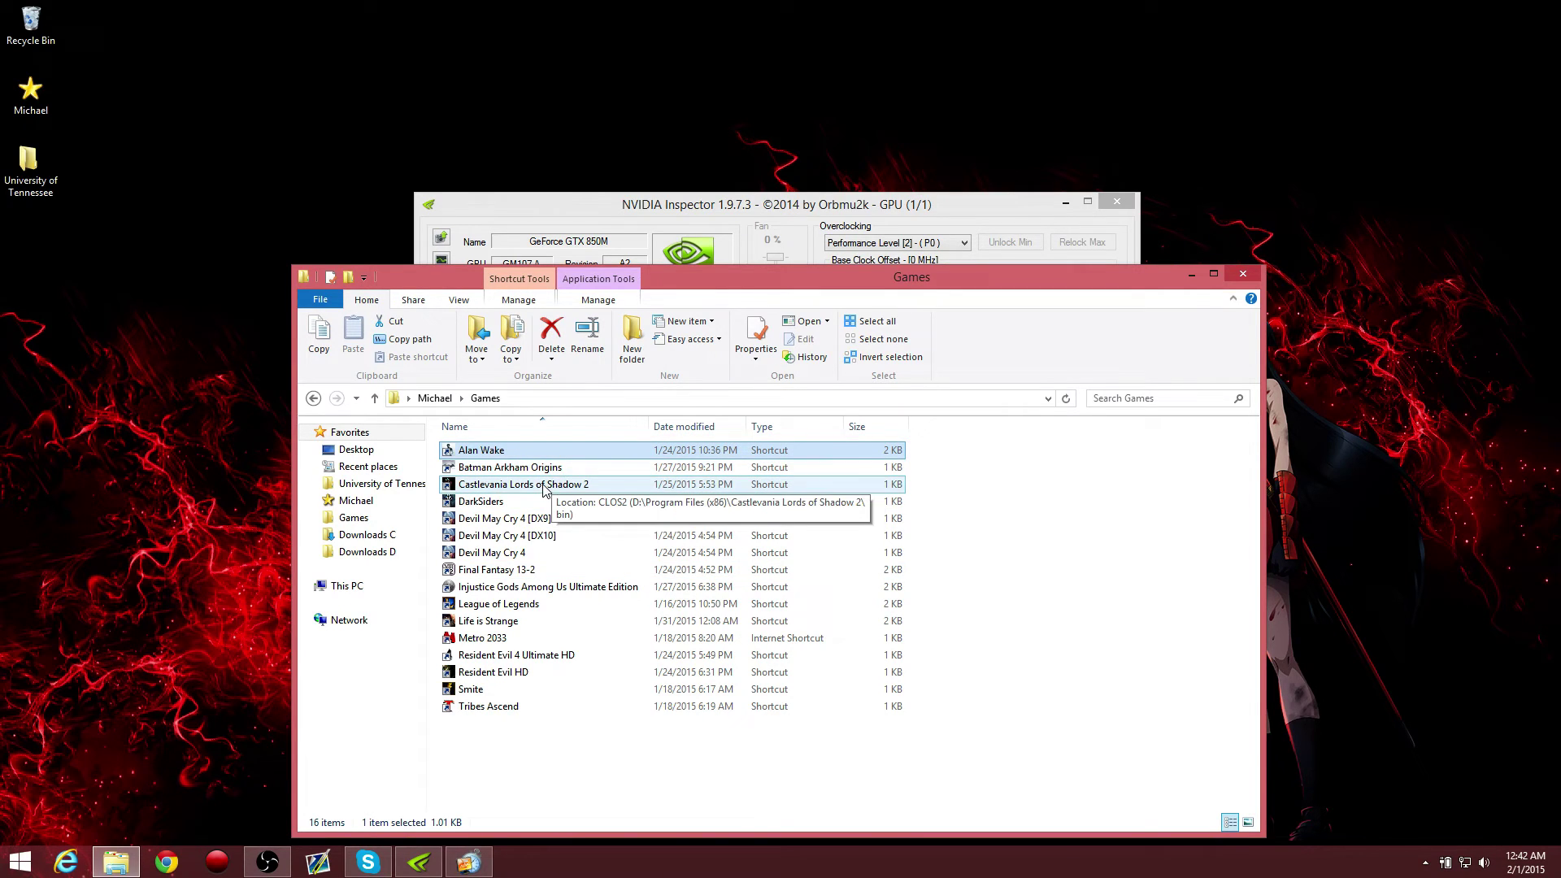
key(Up)
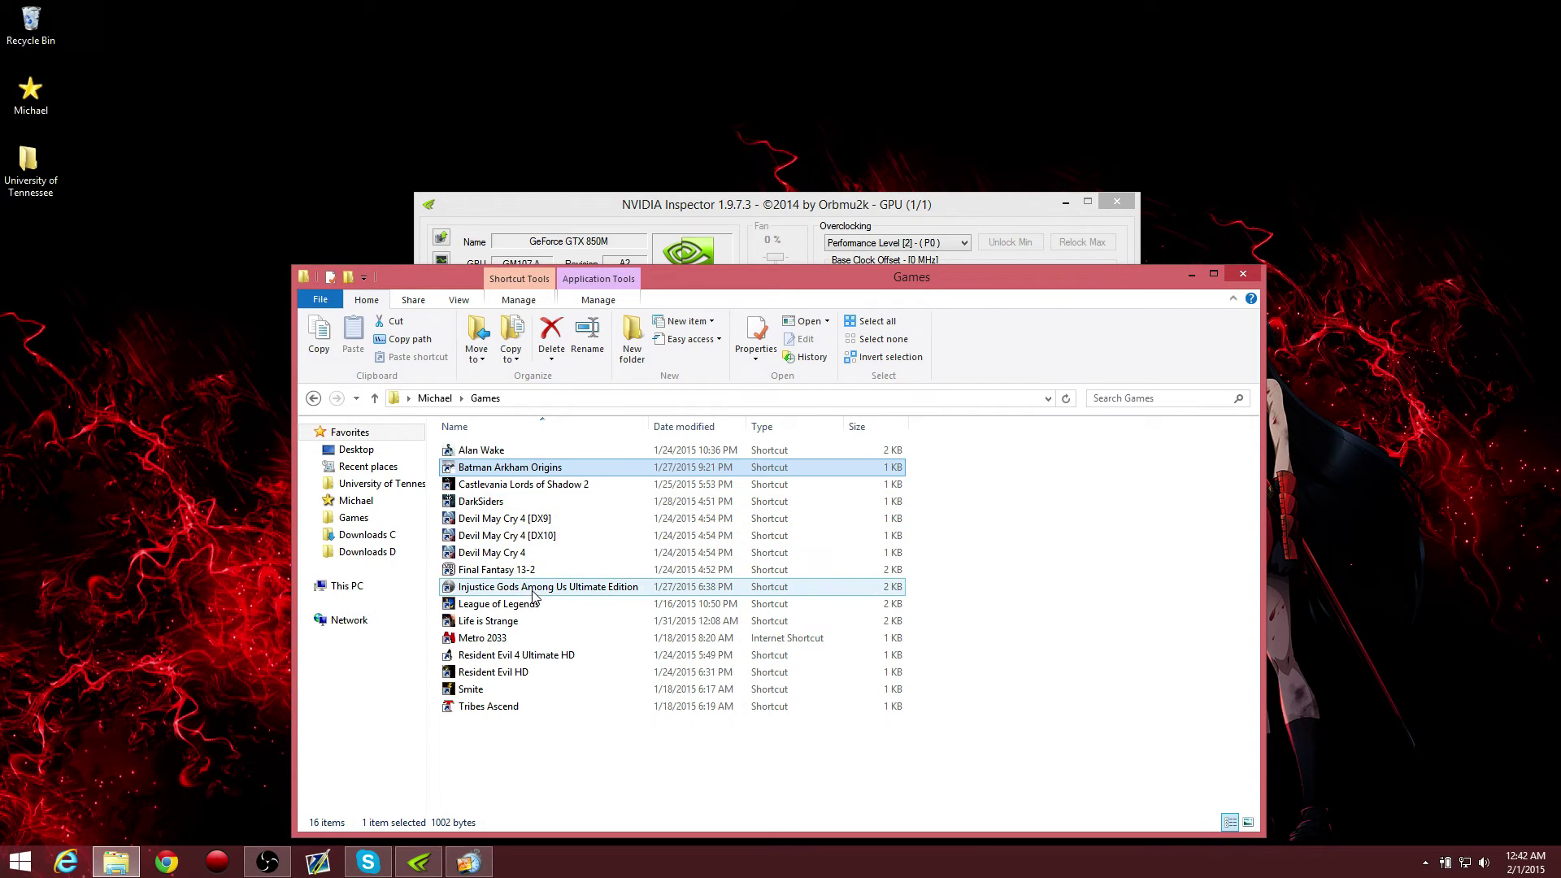
click(521, 587)
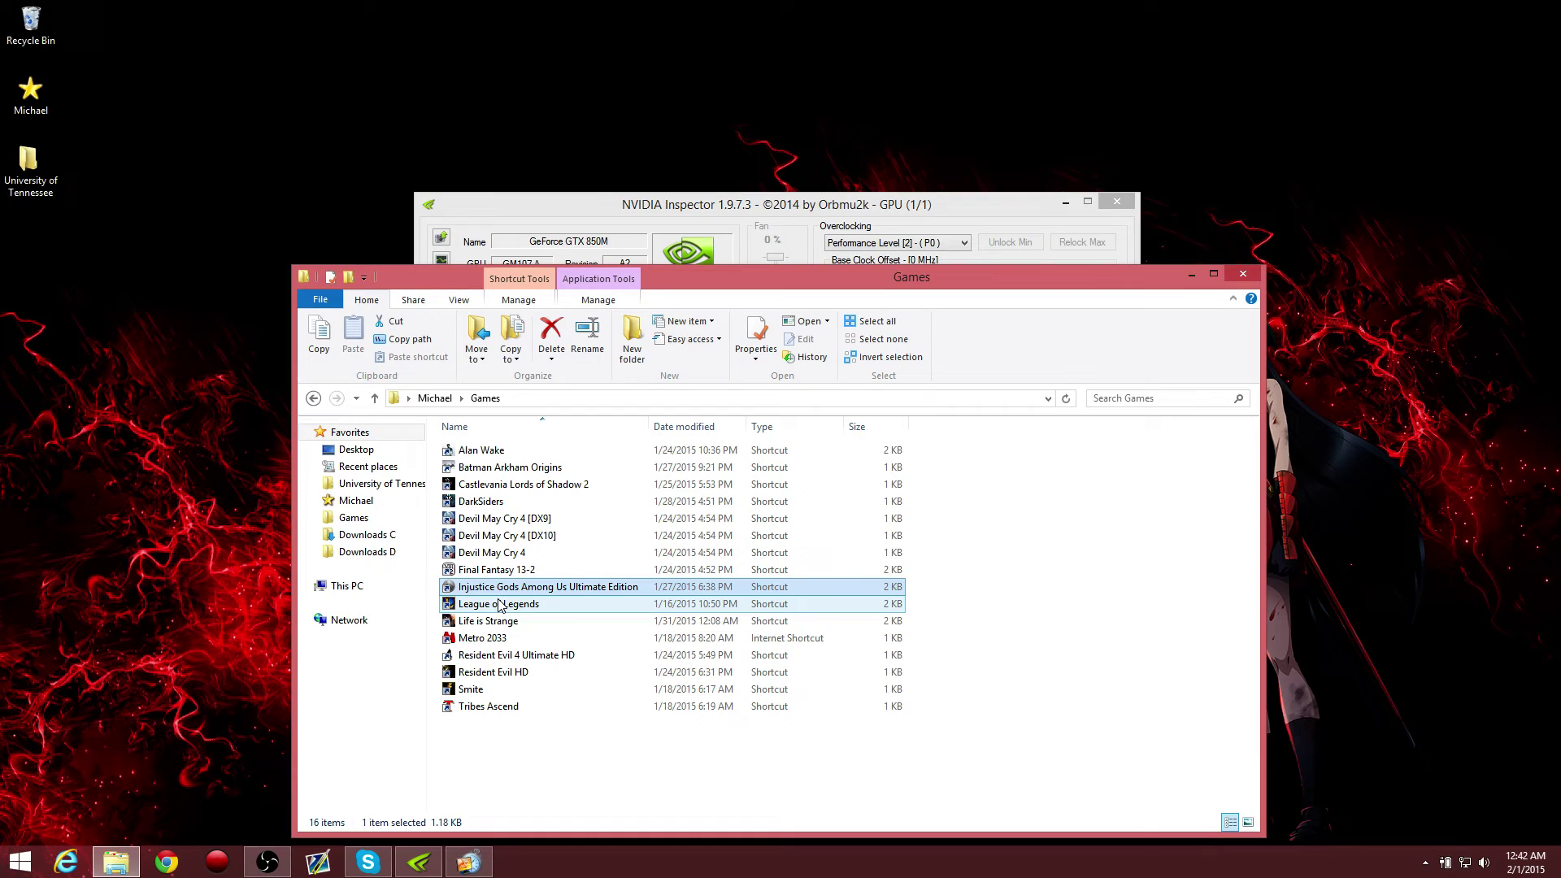
click(501, 605)
click(511, 622)
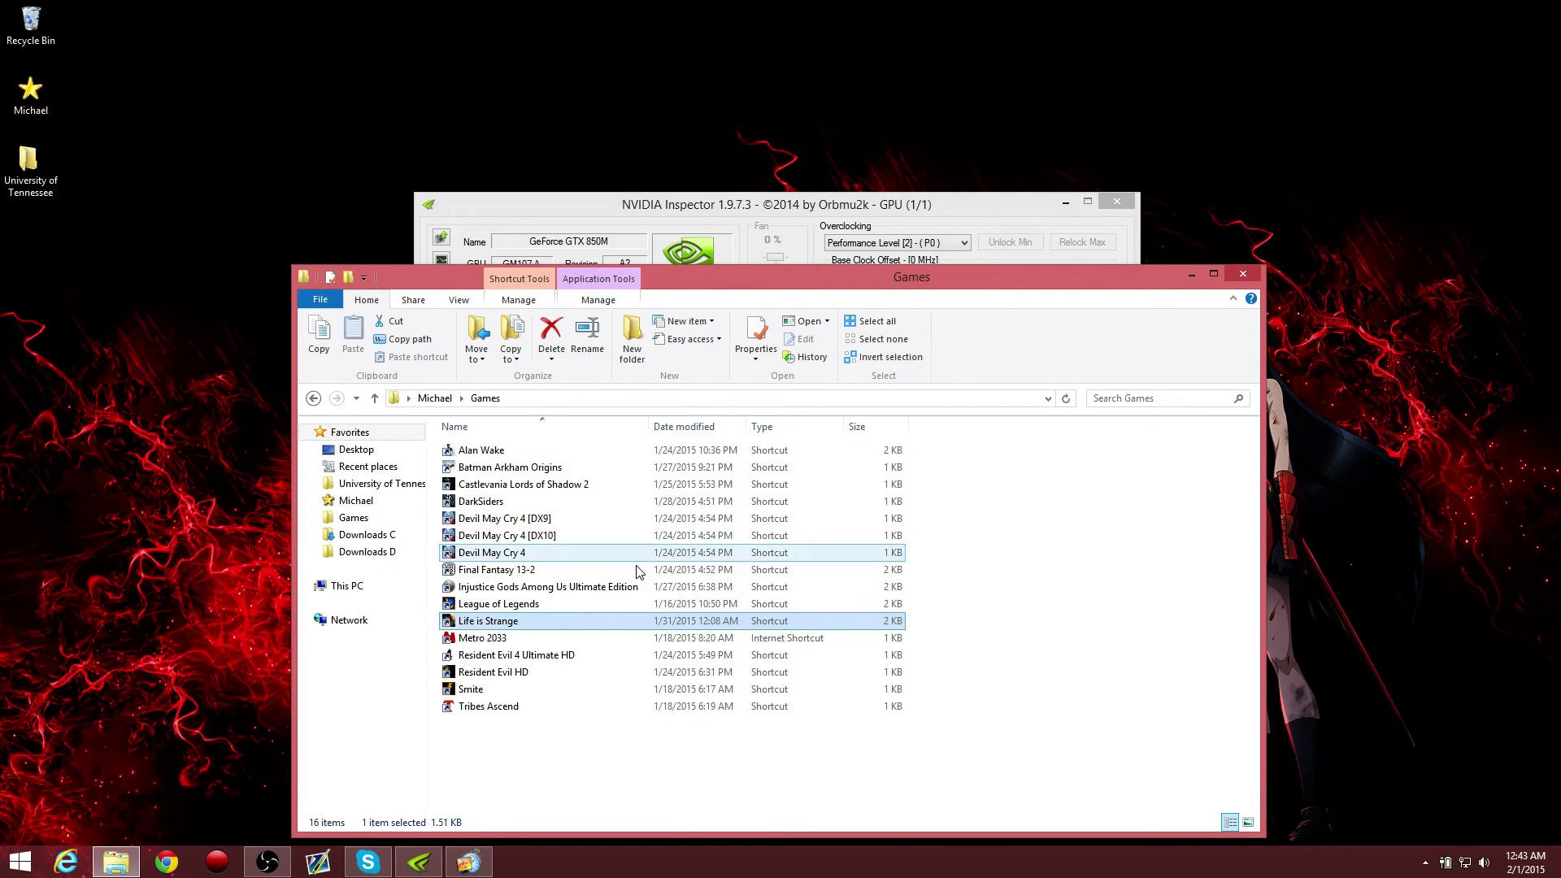
click(523, 587)
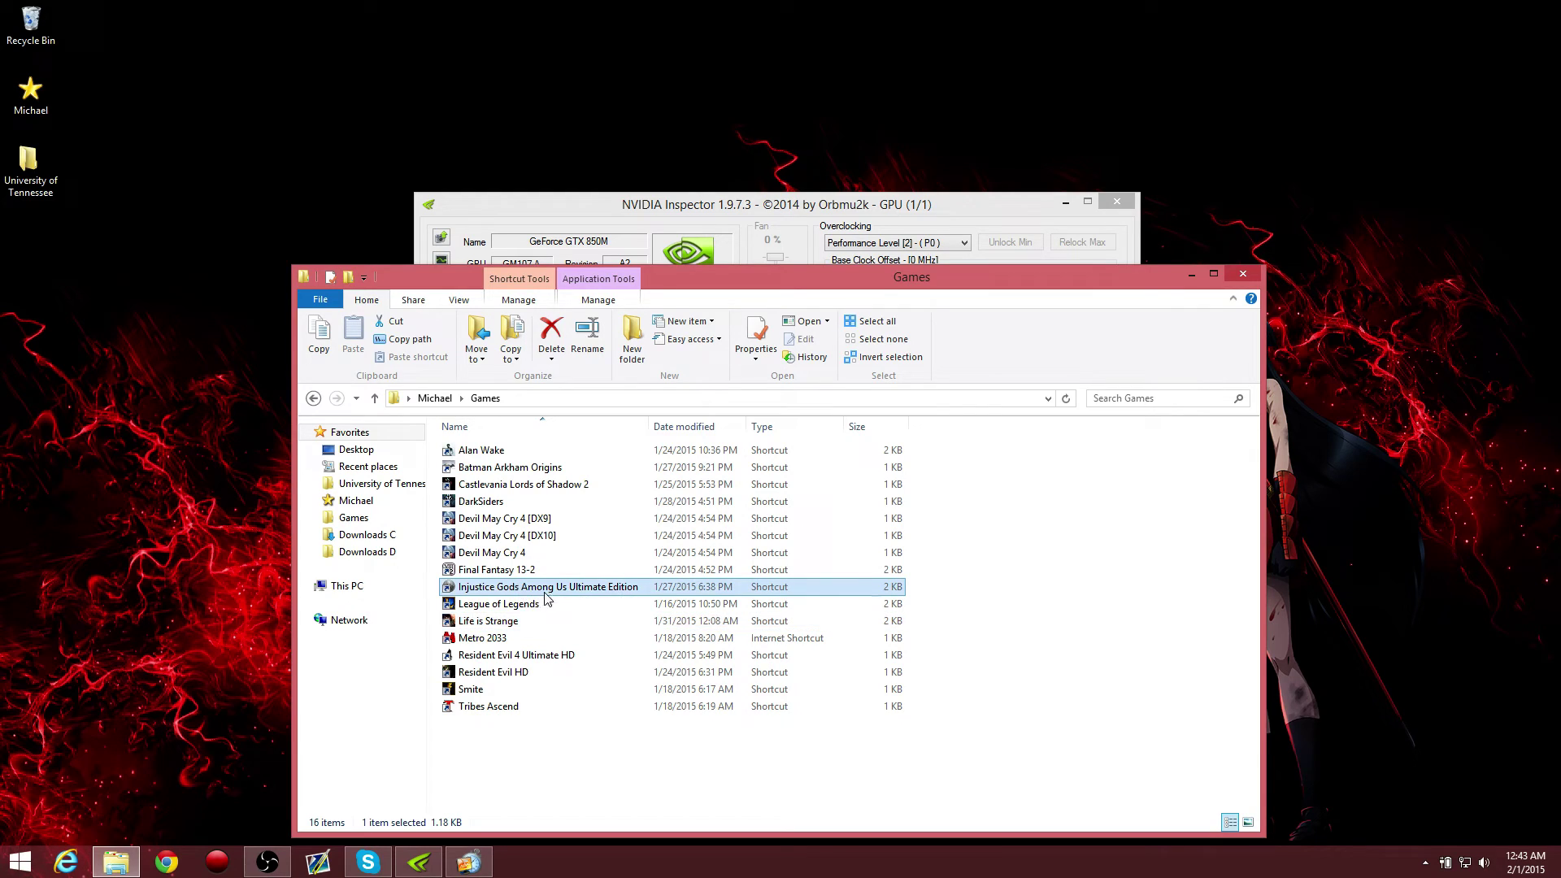
click(904, 202)
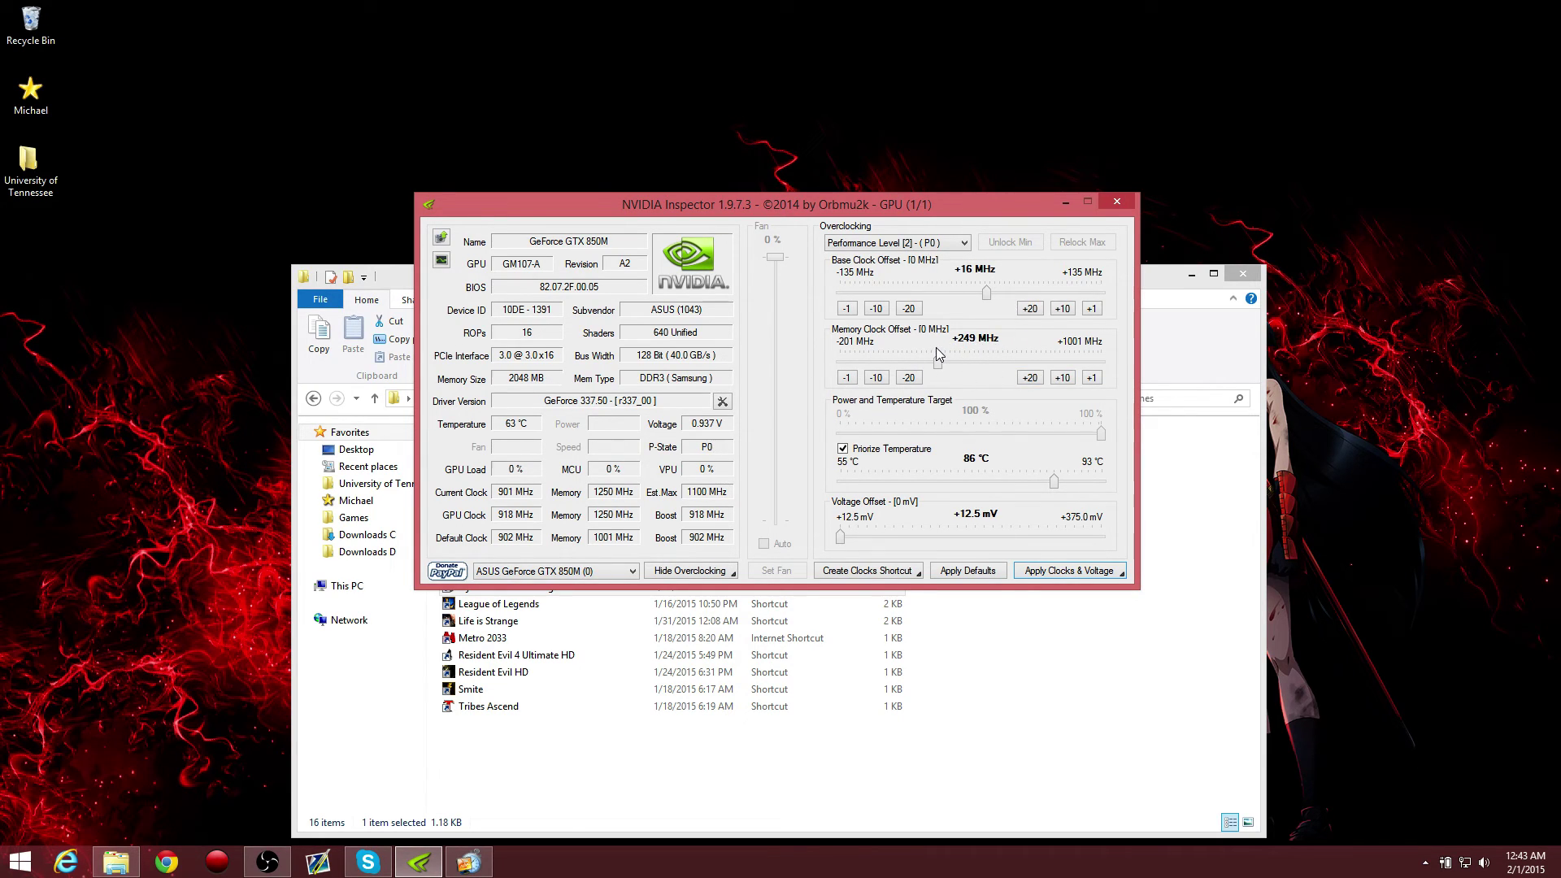
click(813, 636)
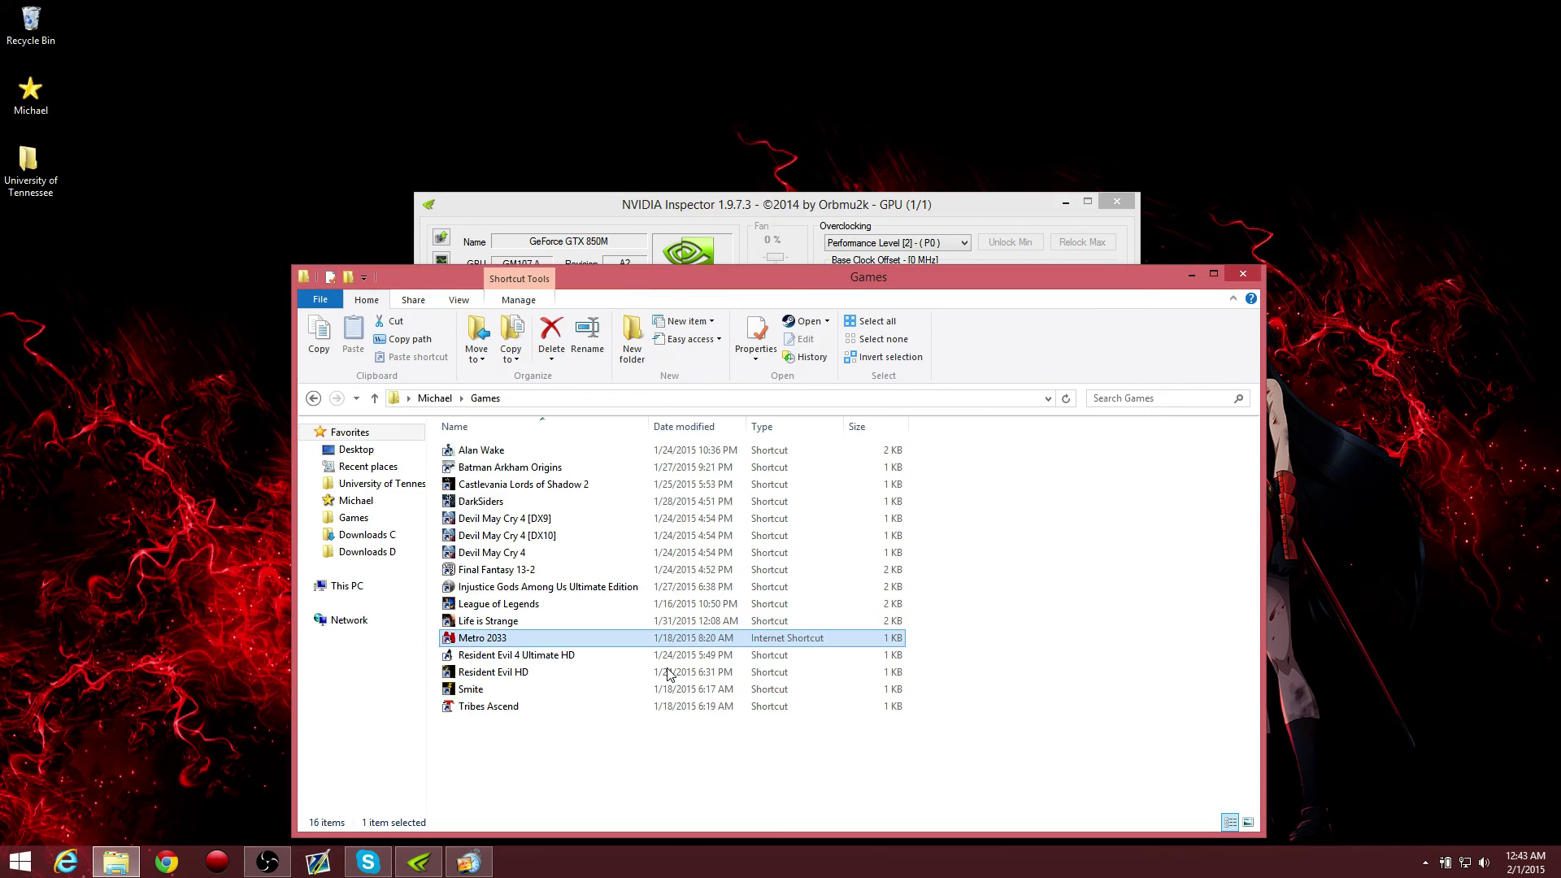
click(605, 660)
click(572, 674)
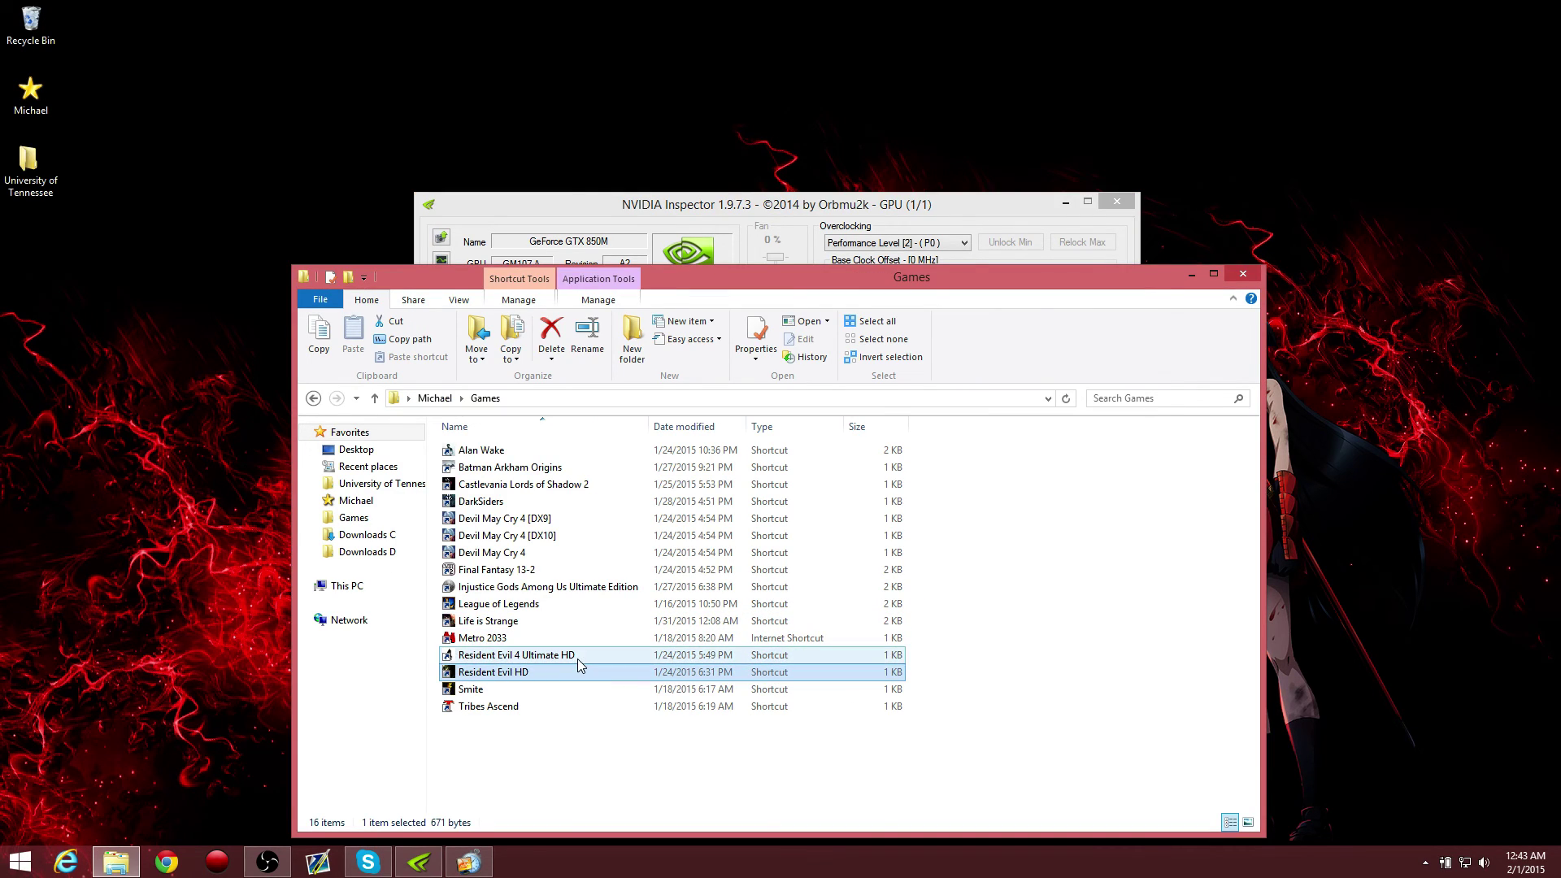
click(573, 657)
click(581, 670)
click(589, 654)
click(596, 671)
click(599, 660)
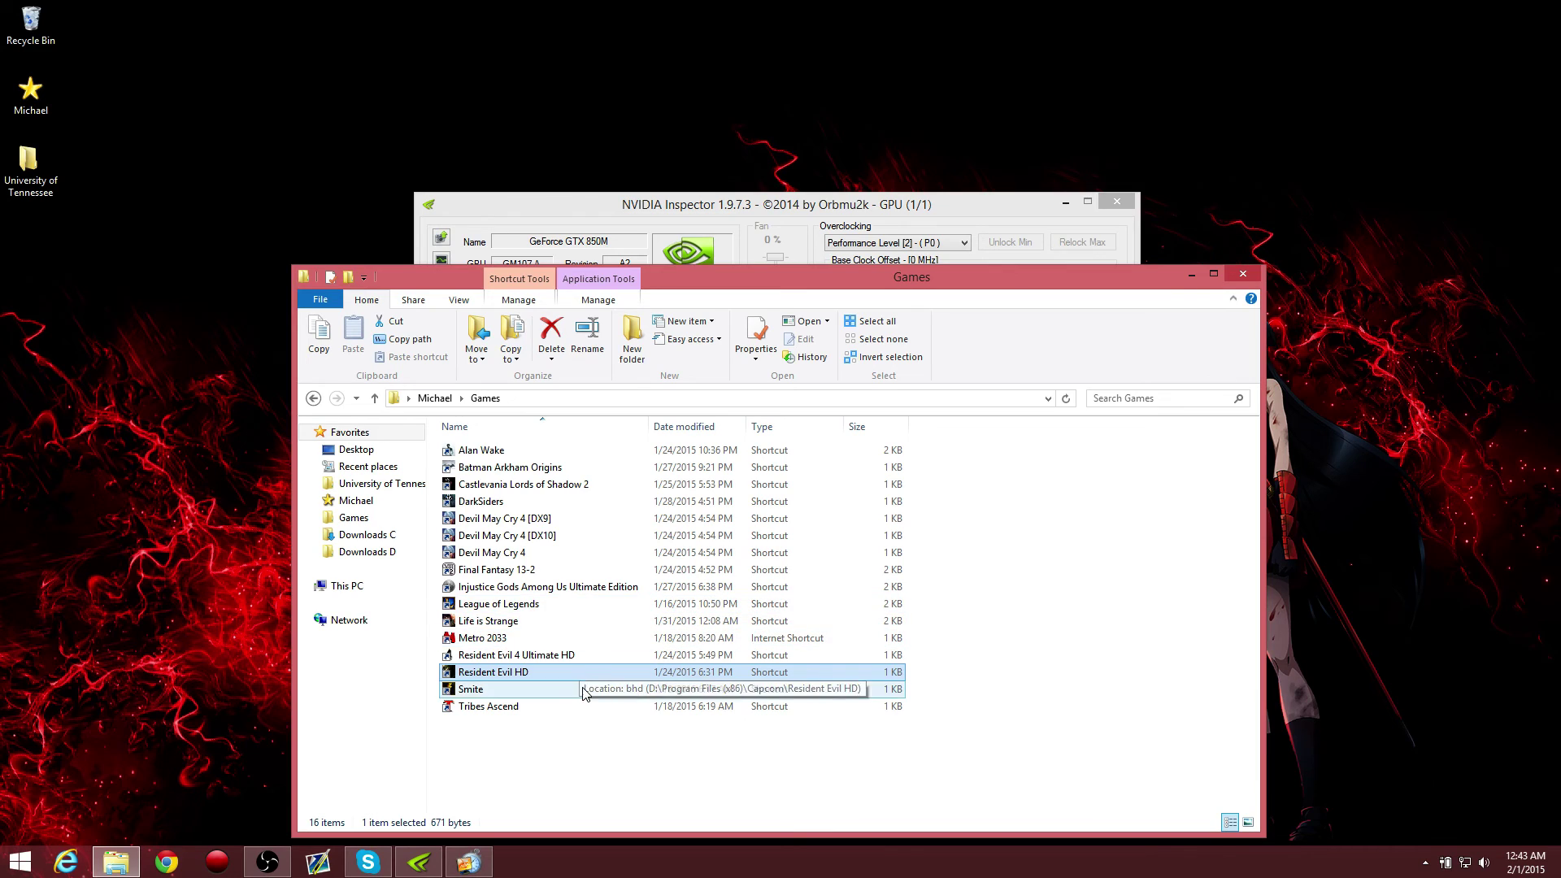
click(524, 687)
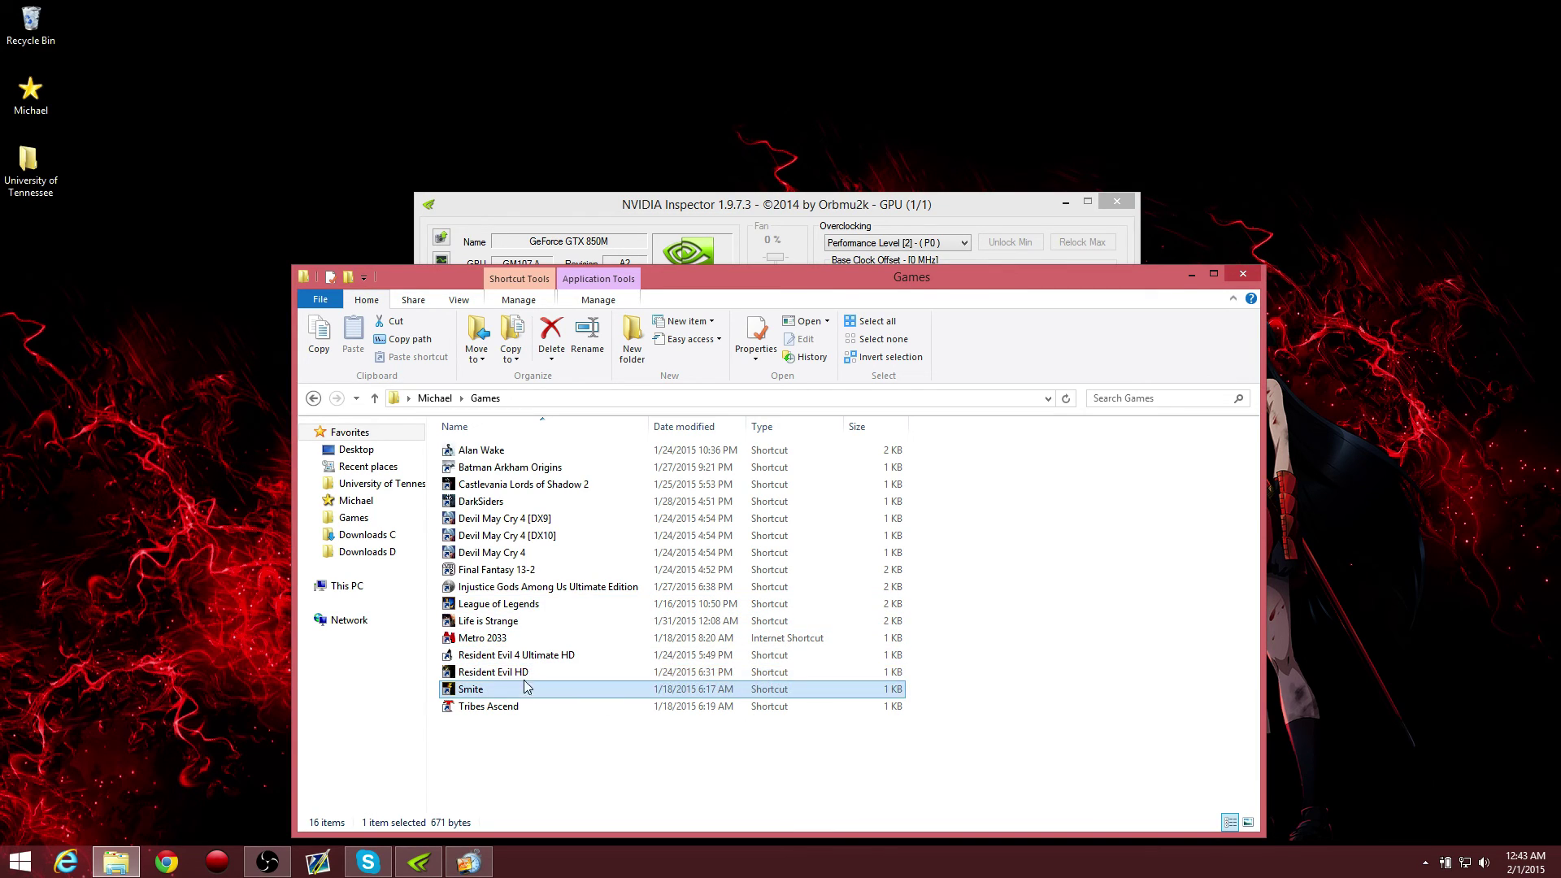
click(530, 673)
click(550, 704)
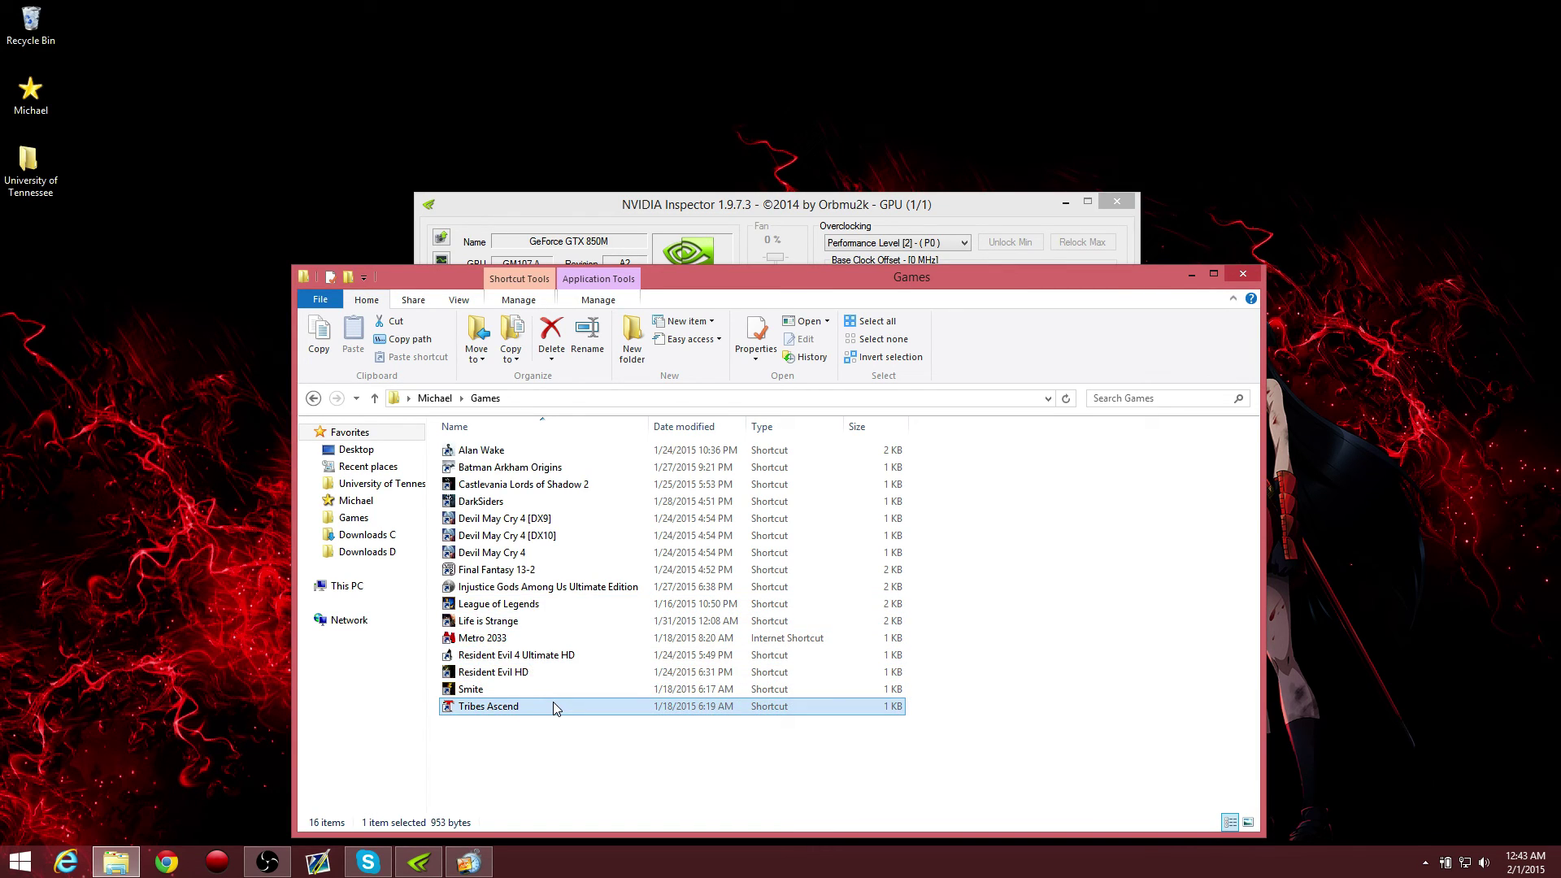
click(583, 673)
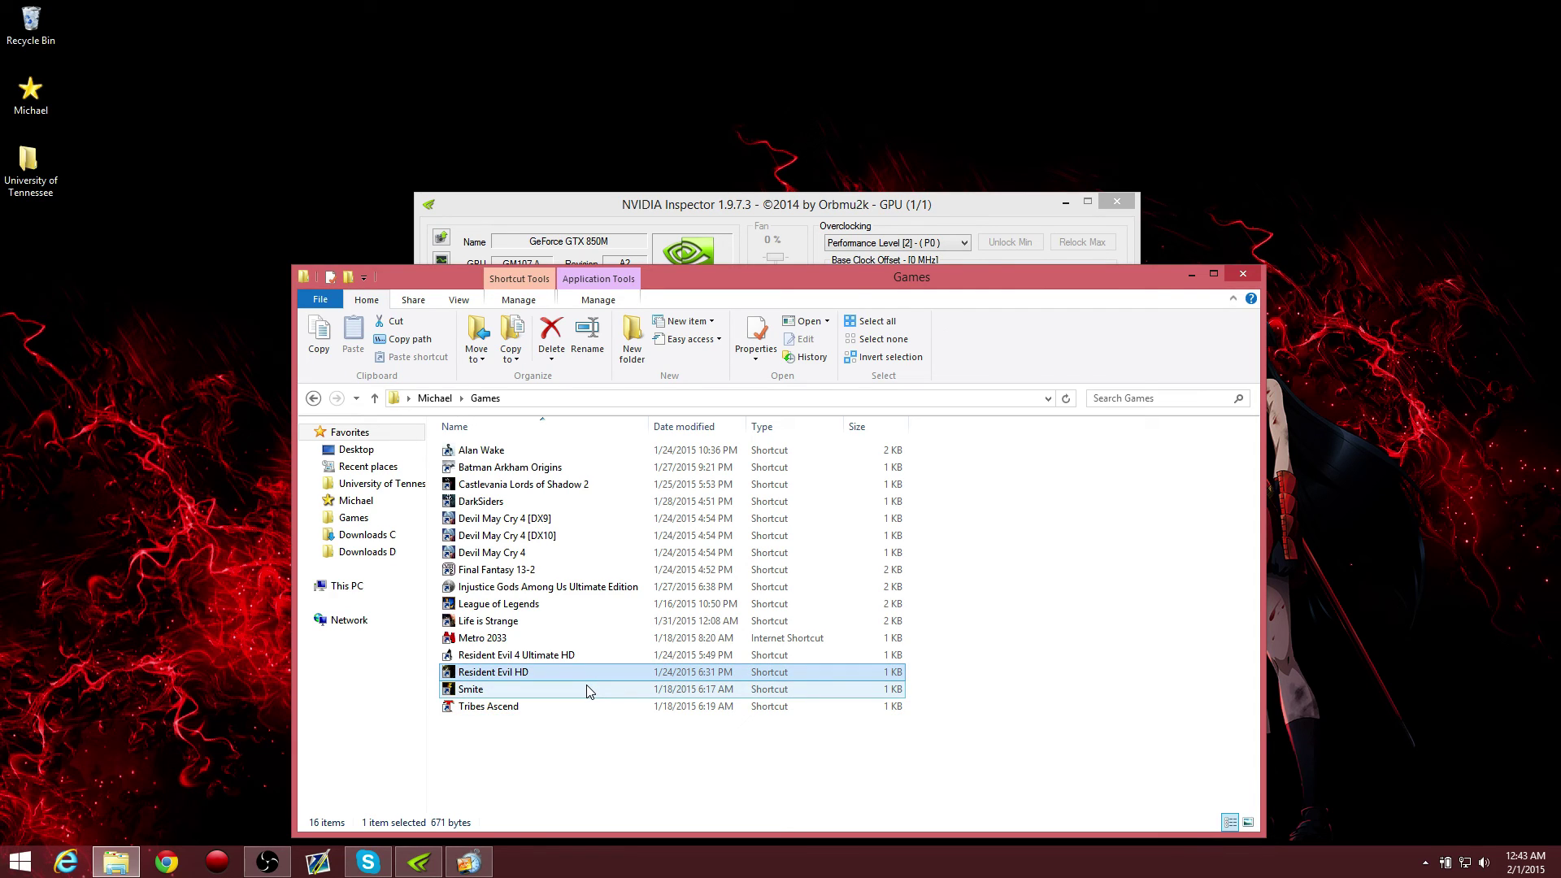
click(596, 706)
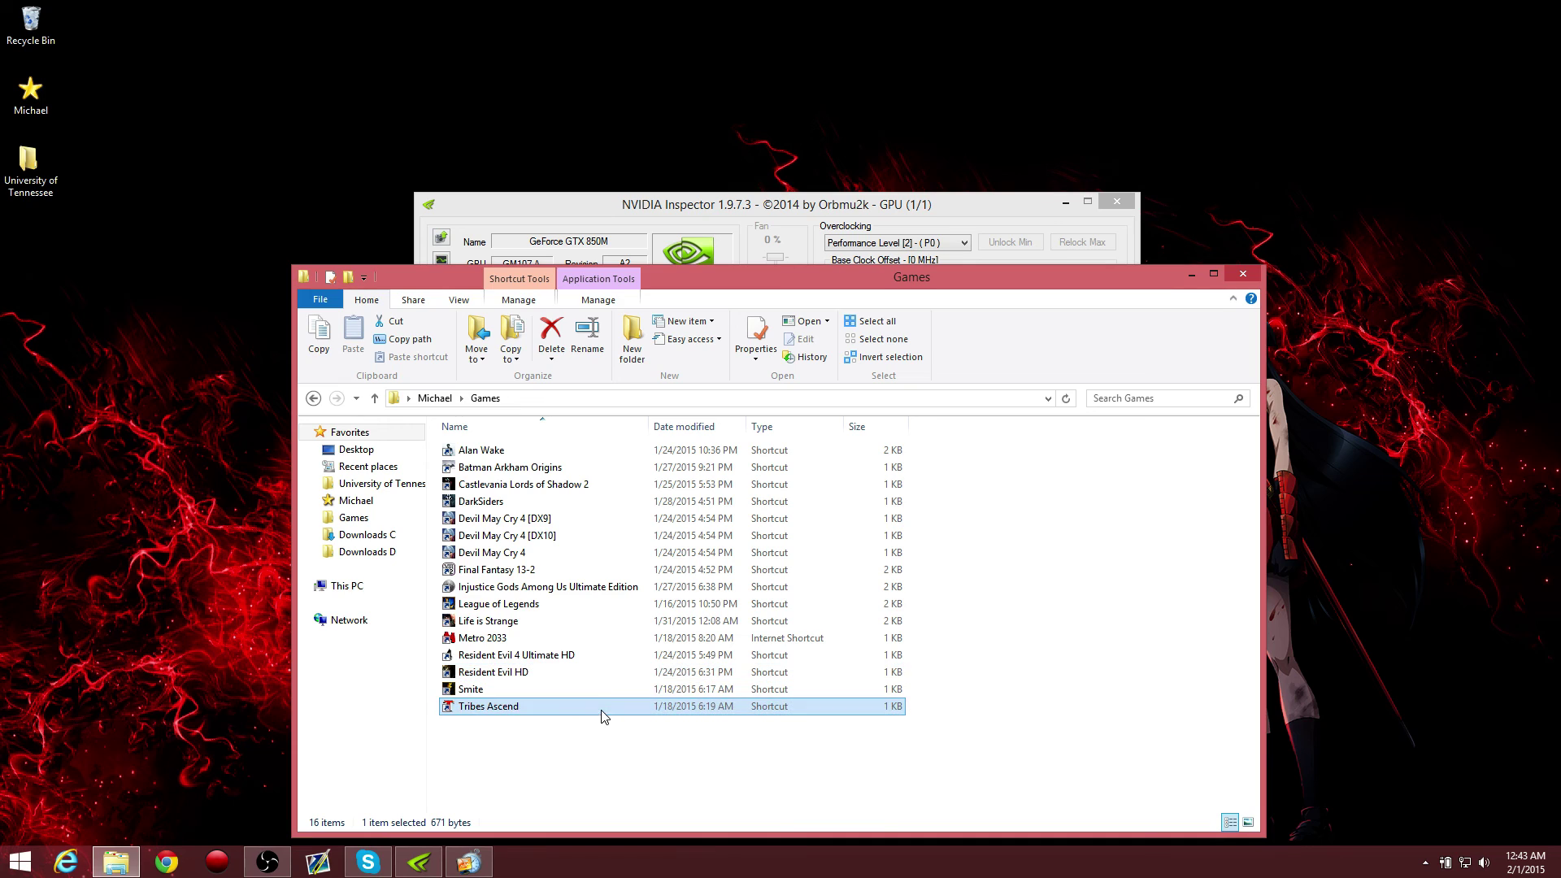
Bring NVIDIA Inspector to the front and nudge its window slightly higher
click(923, 205)
drag(935, 218, 929, 185)
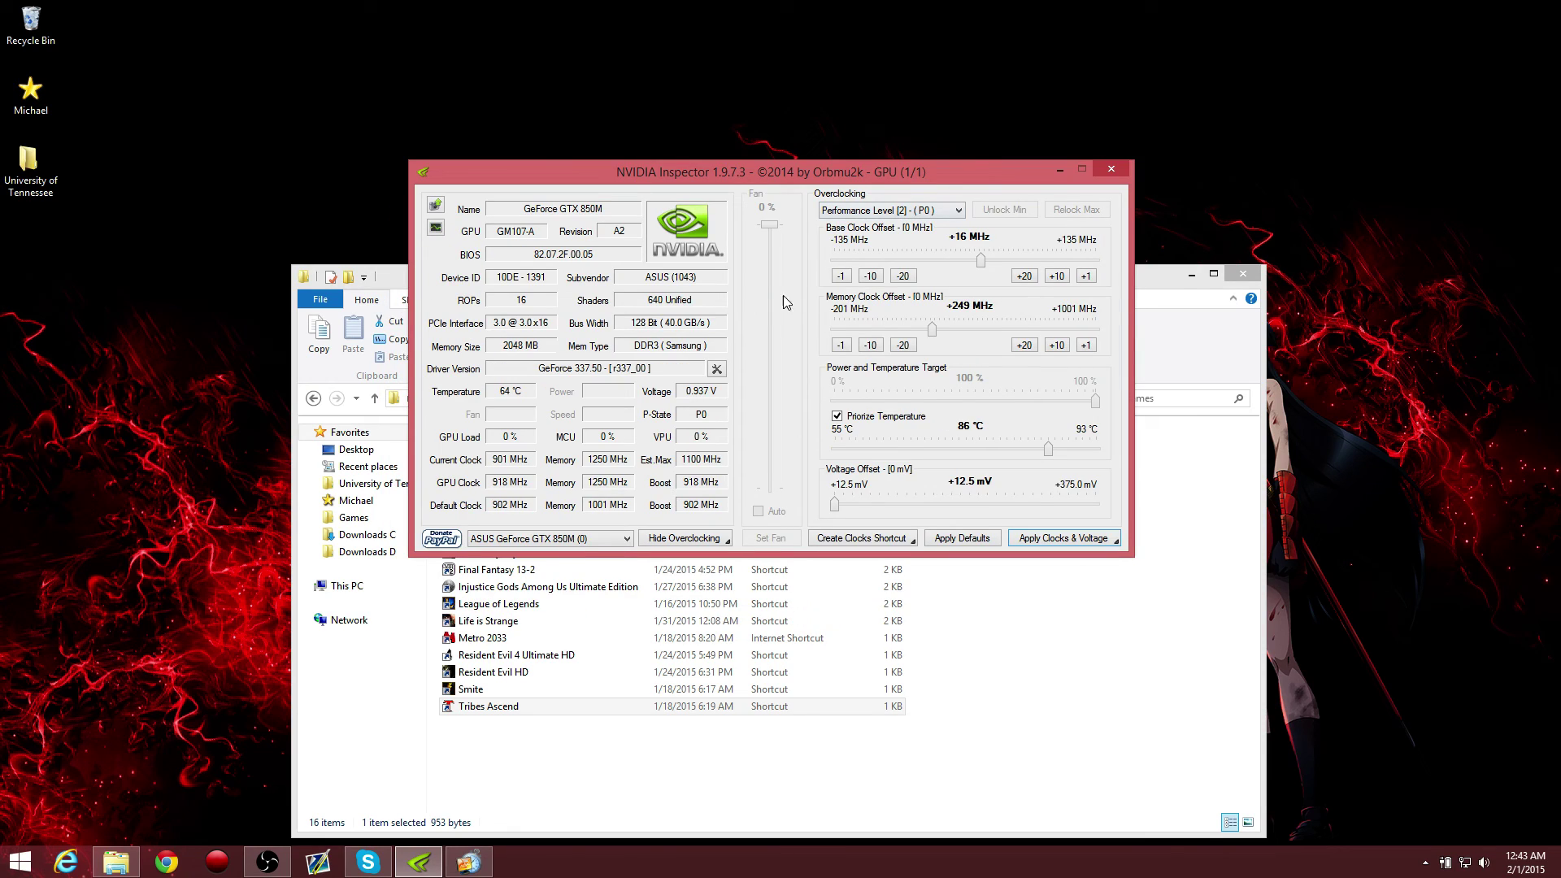